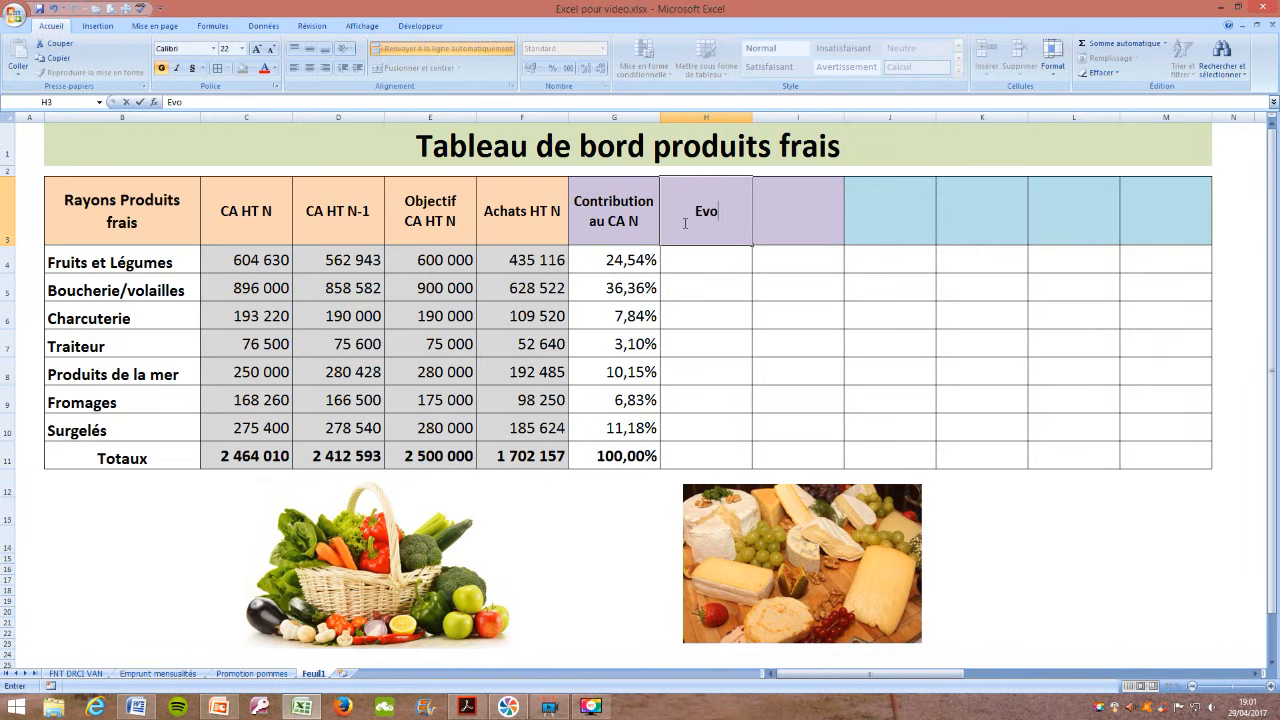
# Complete the H3 heading as "Evolution du CA" and enter =(C4-D4)/D4 in H4 for Fruits et Légumes.
pyautogui.write('du CA')
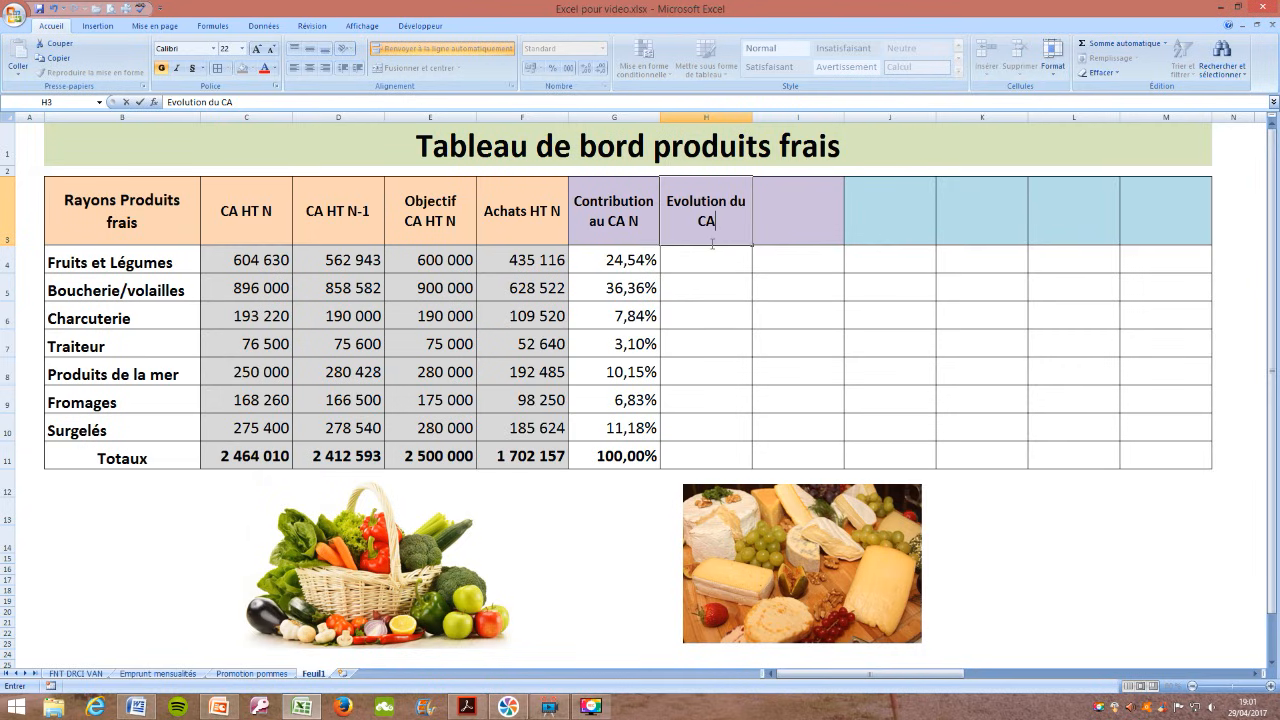
pyautogui.click(697, 265)
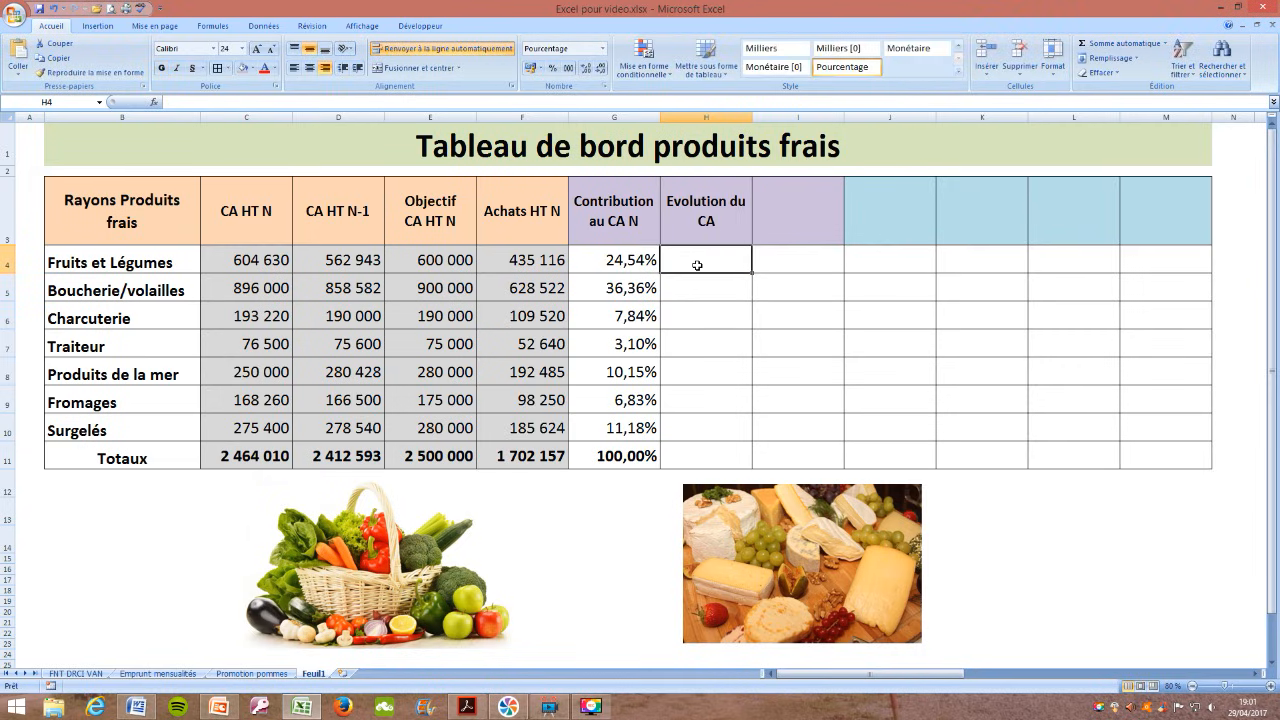
pyautogui.write('=(')
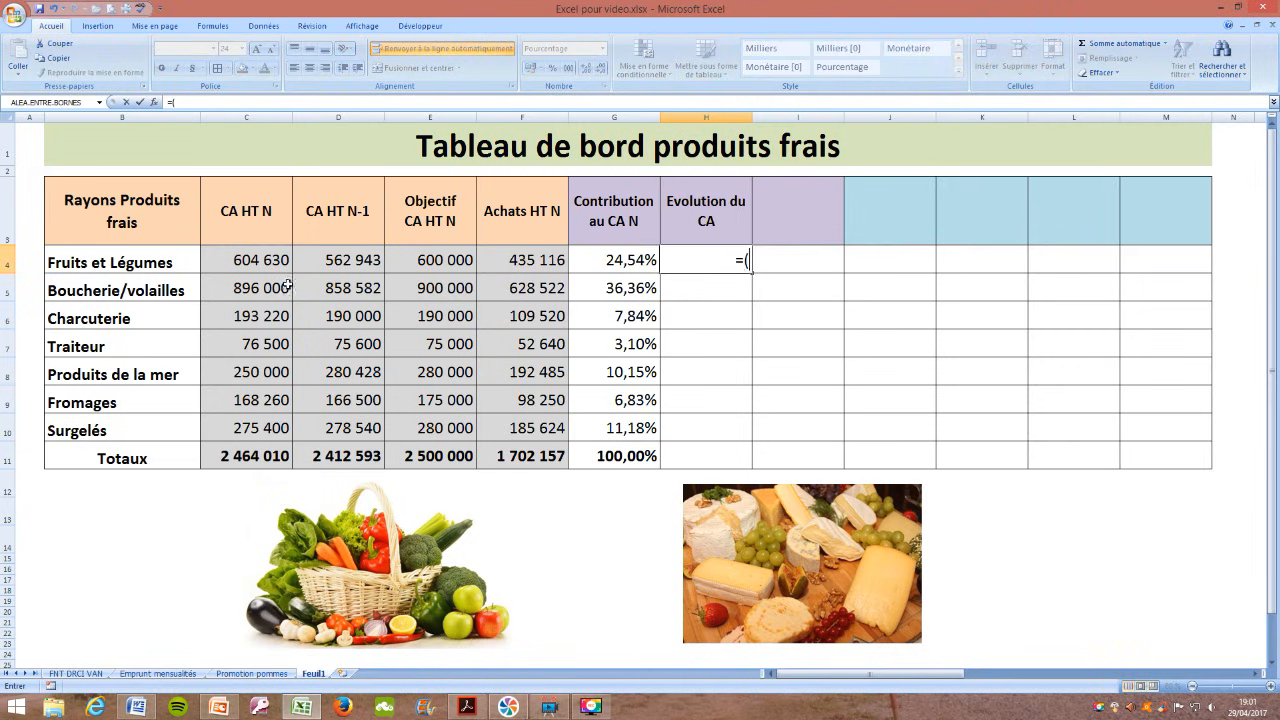
pyautogui.click(263, 260)
pyautogui.write('-')
pyautogui.click(304, 264)
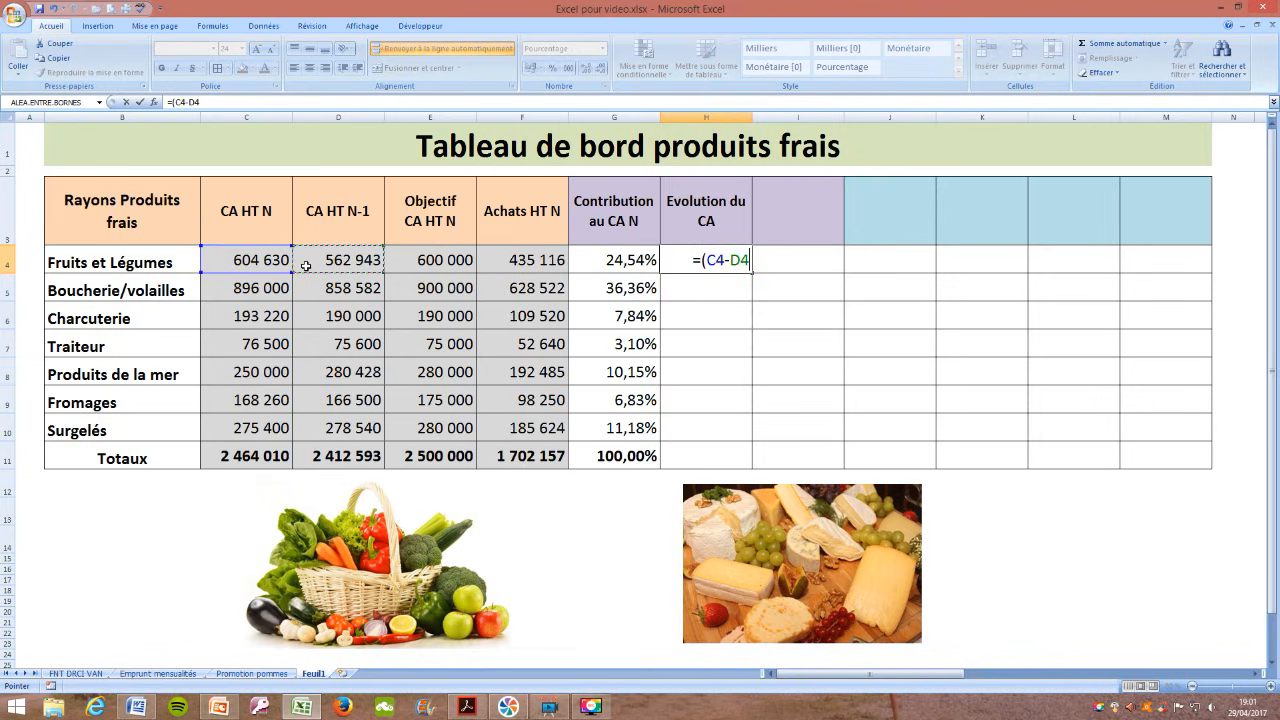
pyautogui.write(')/')
pyautogui.click(337, 261)
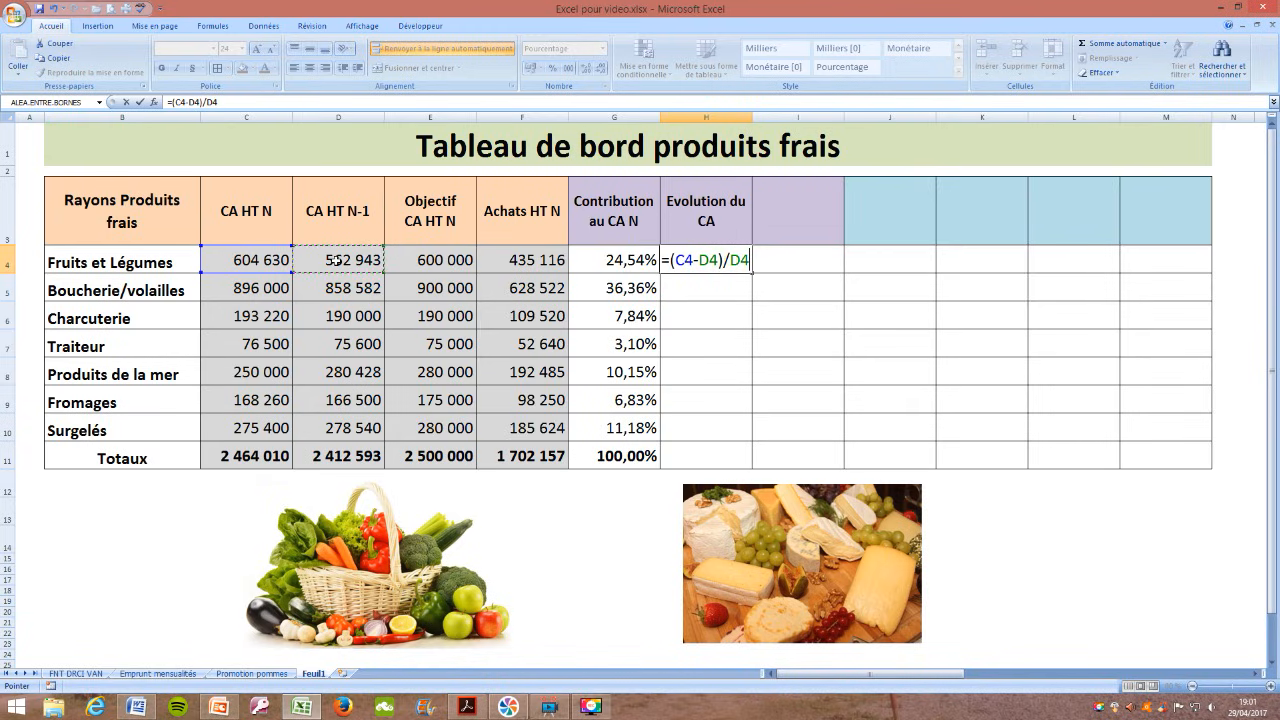
pyautogui.press('Return')
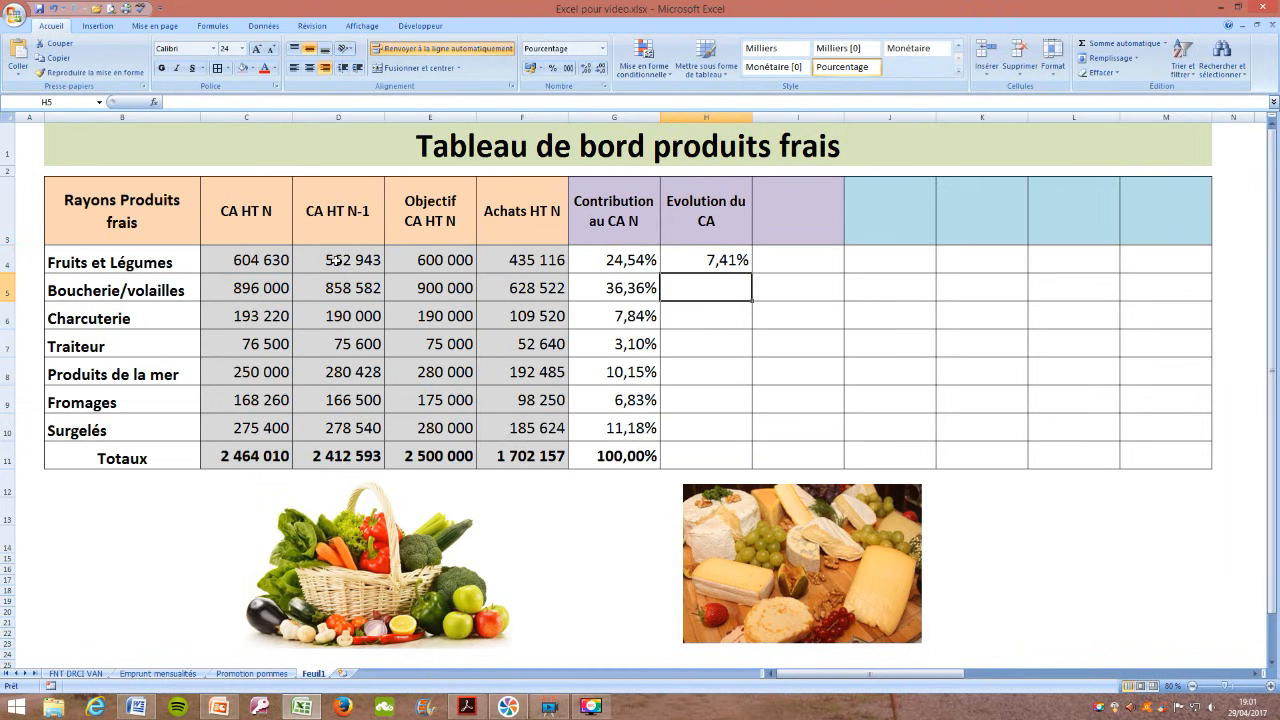
# Fill the Evolution du CA formula from H4 down through the Totaux row and make the total in H11 bold.
pyautogui.click(722, 259)
pyautogui.moveTo(752, 270); pyautogui.dragTo(768, 461)
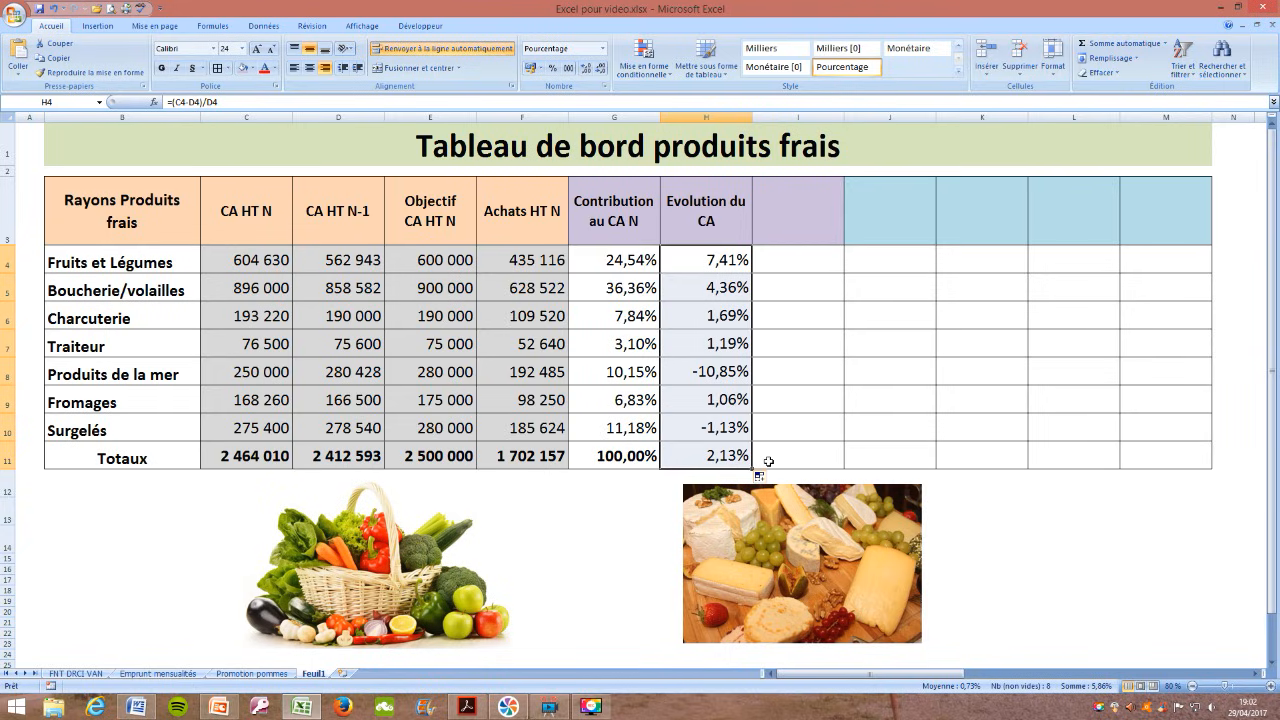
pyautogui.click(735, 456)
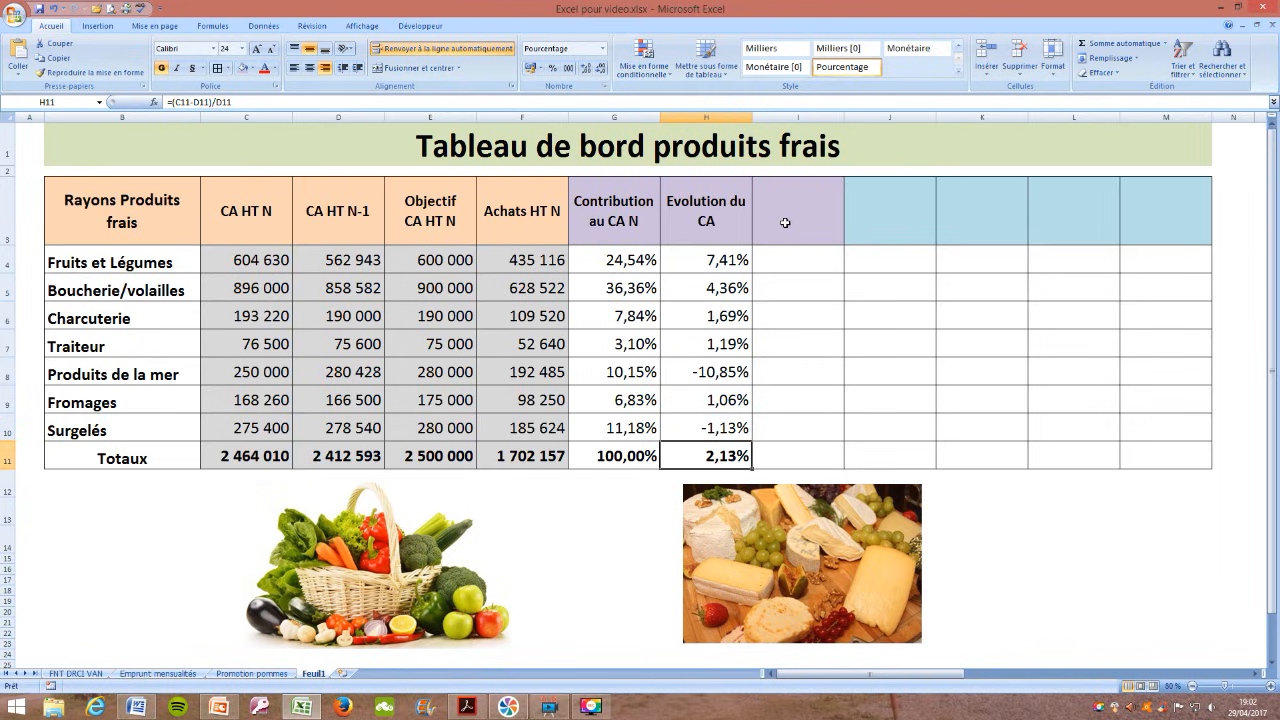
# Enter the heading "Taux d'atteinte obj" in I3 and the formula =C4/E4 in I4.
pyautogui.click(785, 222)
pyautogui.write('T')
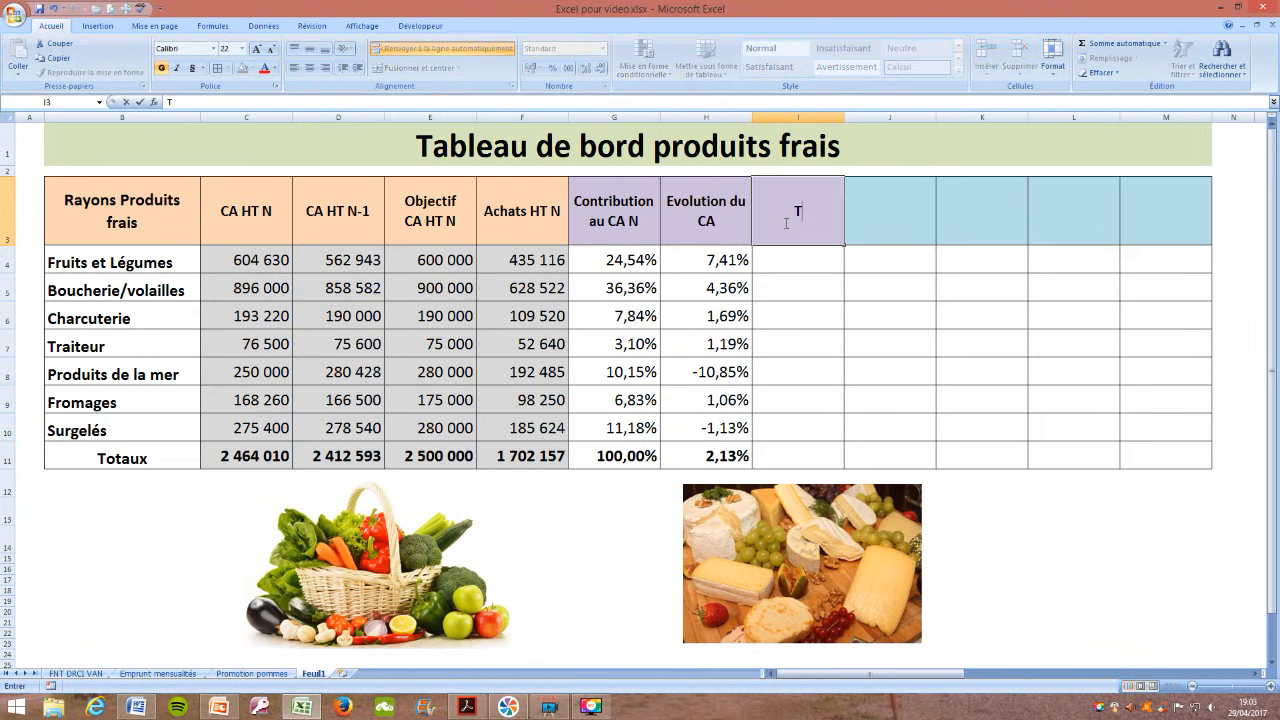
pyautogui.write("aux d'atteinte obj")
pyautogui.click(812, 263)
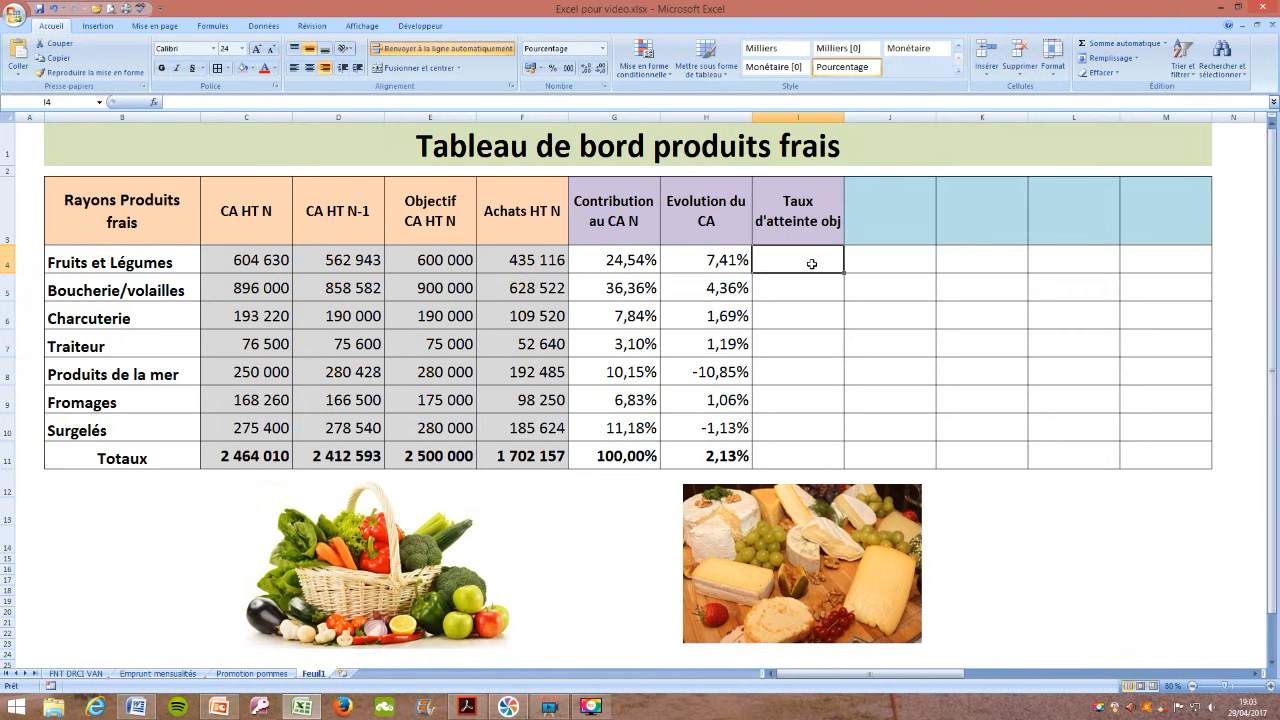
pyautogui.write('=')
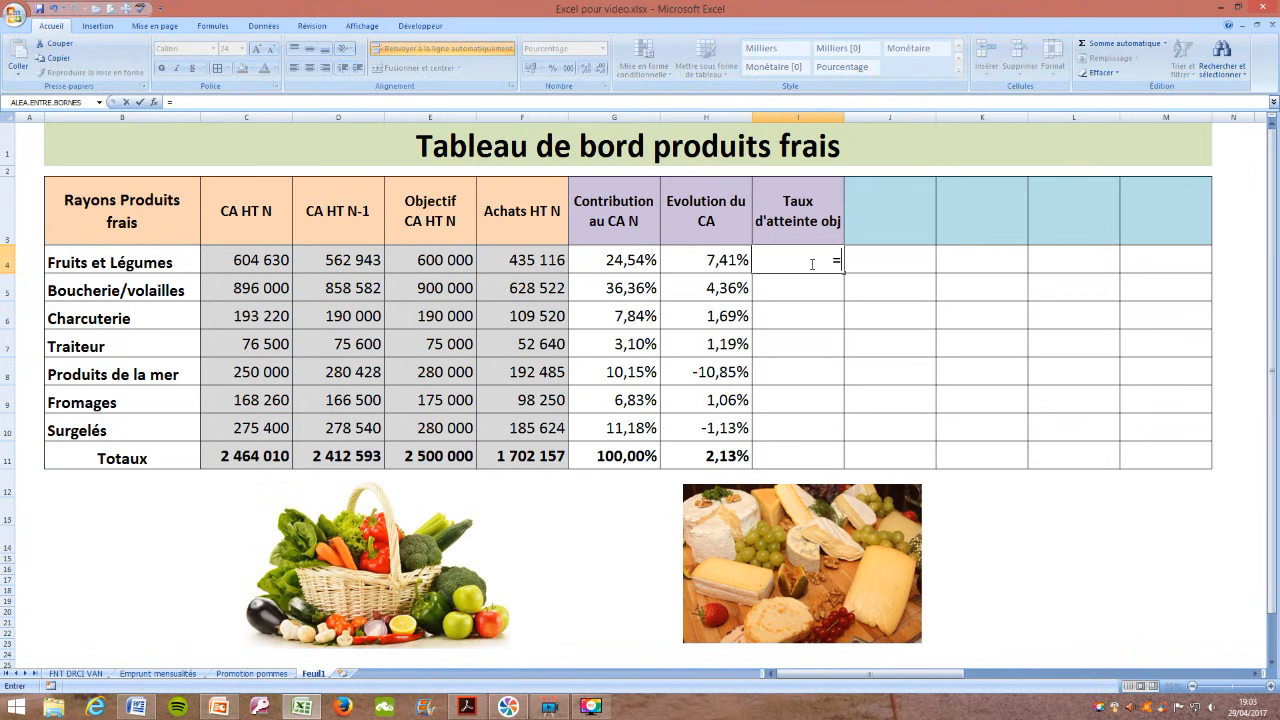
pyautogui.click(250, 260)
pyautogui.write('/')
pyautogui.click(418, 260)
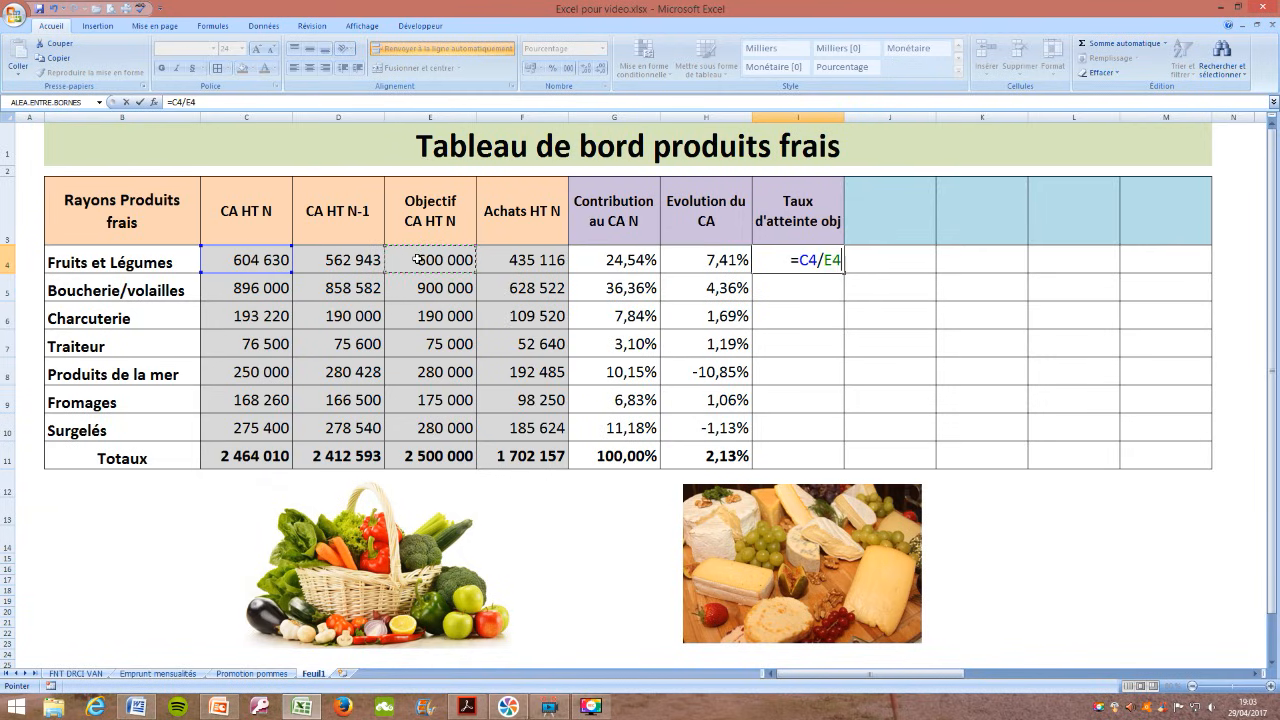
pyautogui.press('Return')
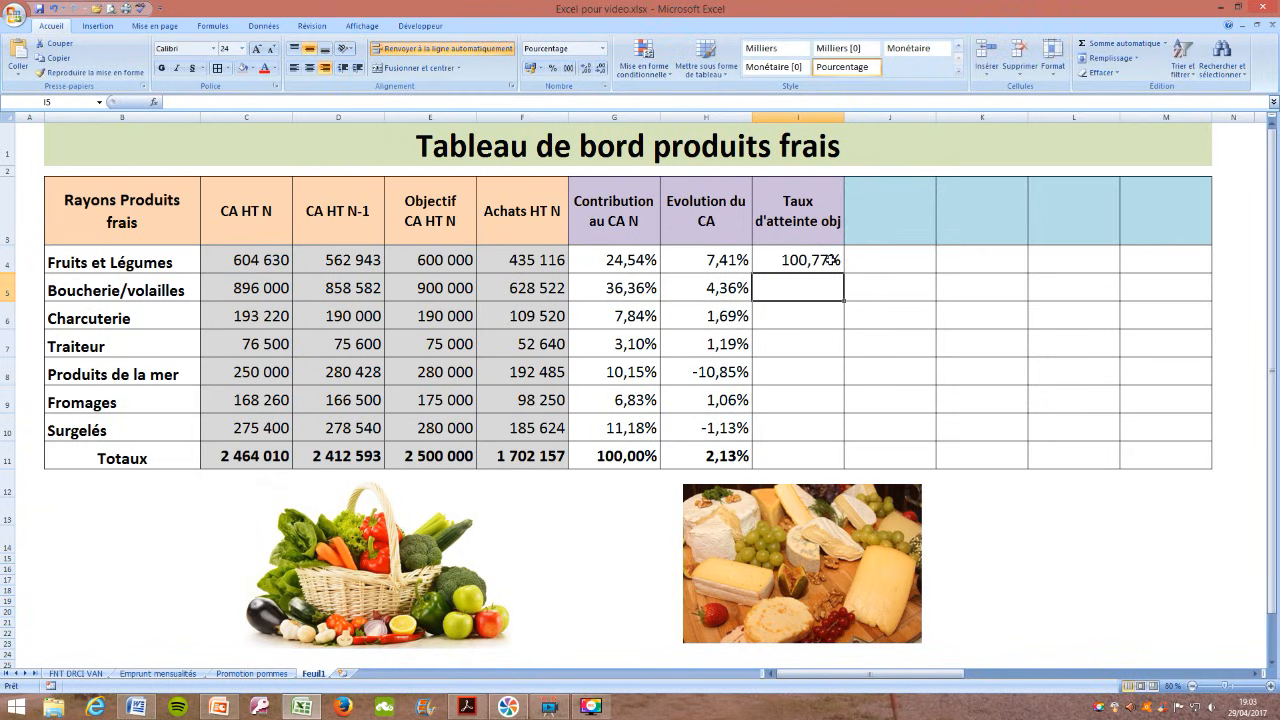
# Fill the Taux d'atteinte obj formula from I4 down to I11 and make the Totaux cell bold.
pyautogui.click(830, 262)
pyautogui.moveTo(830, 262); pyautogui.dragTo(863, 444)
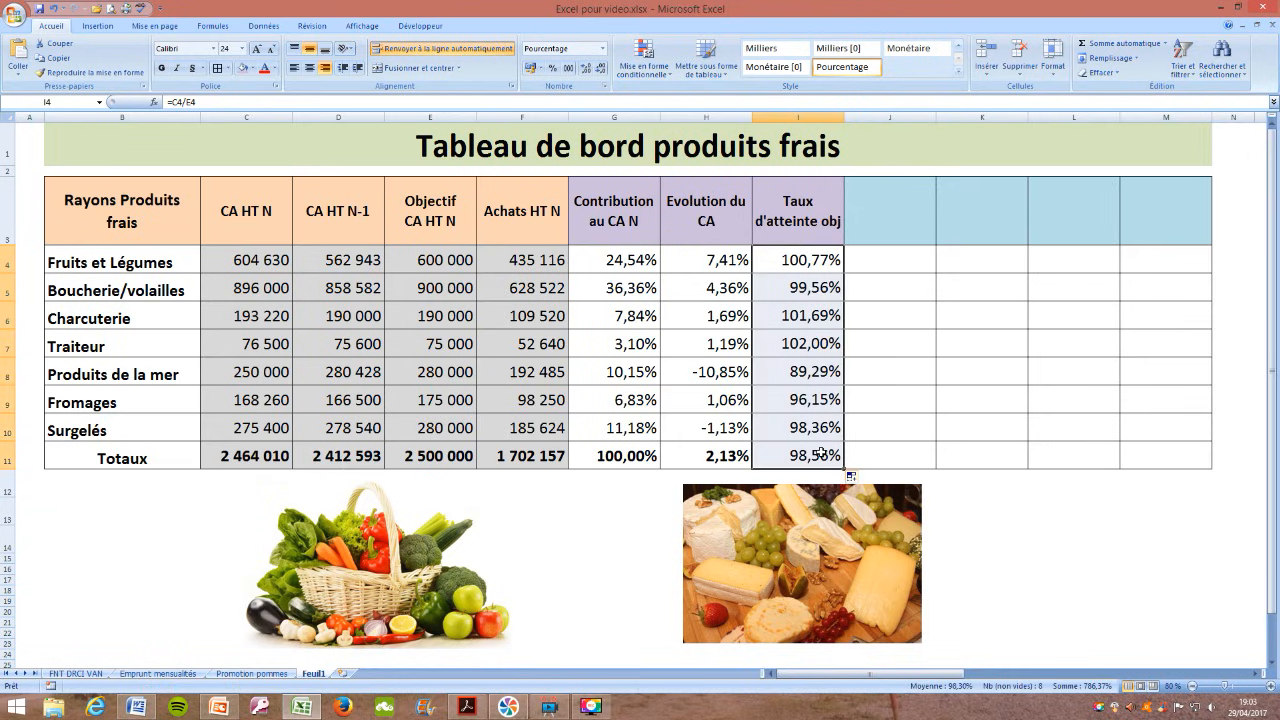
pyautogui.click(822, 452)
pyautogui.click(163, 69)
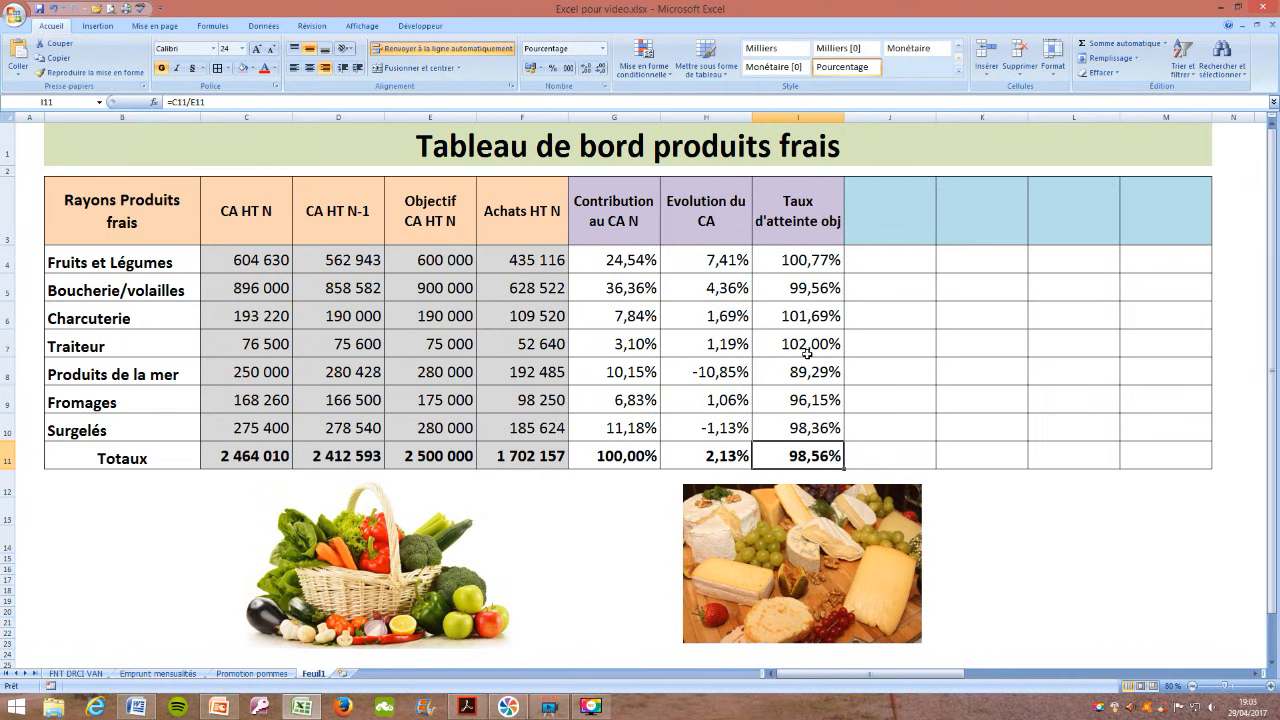
# Enter the heading "Marge brute" in J3 and the formula =C4-F4 in J4.
pyautogui.click(889, 228)
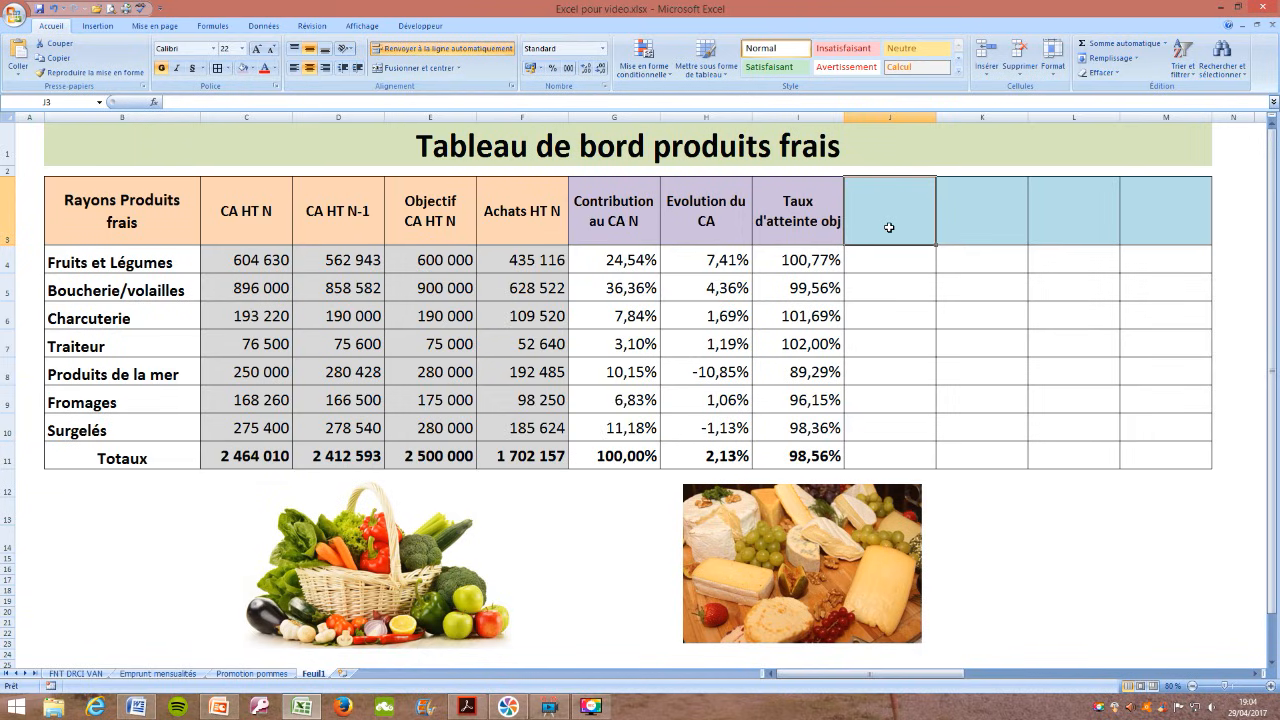
pyautogui.write('Marg')
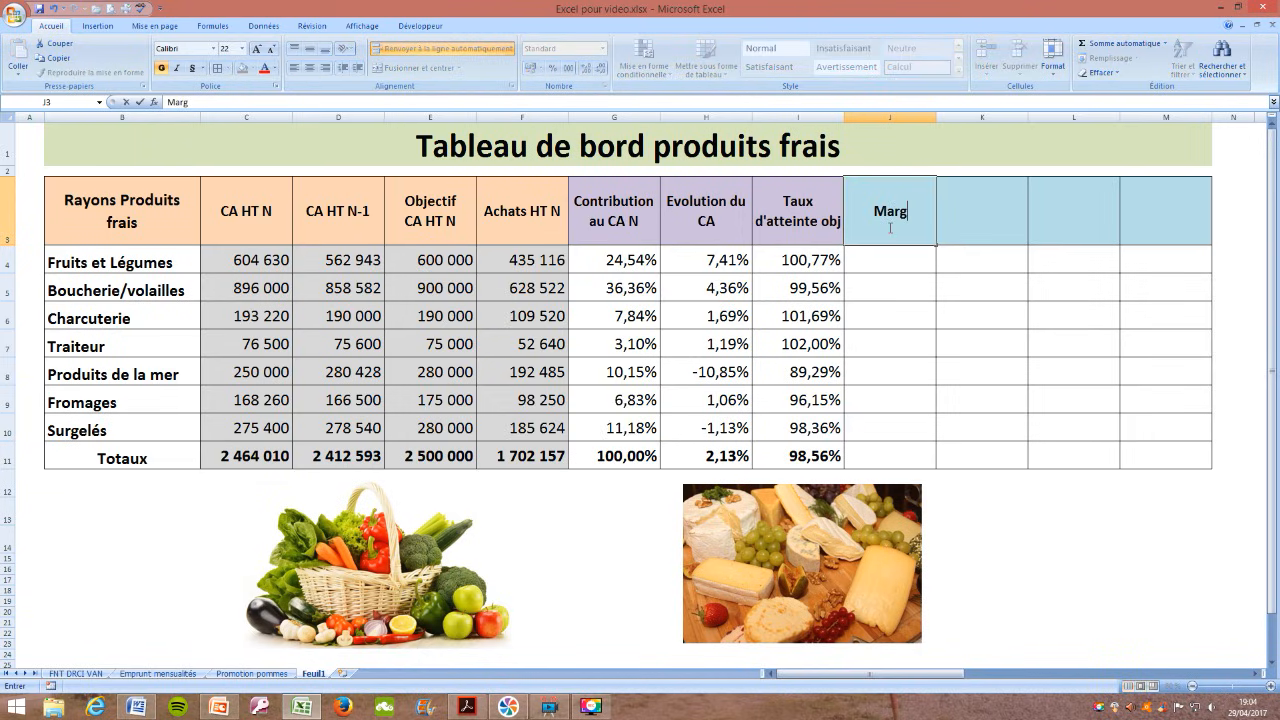
pyautogui.write('e brute')
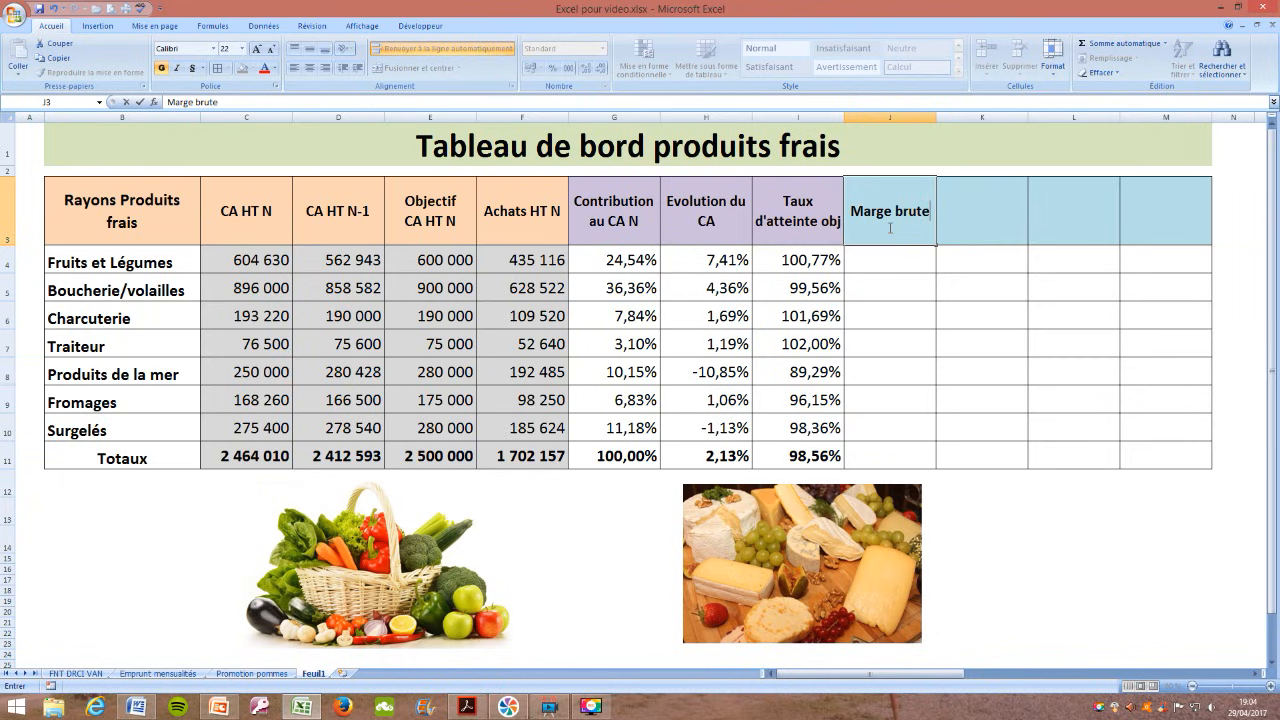
pyautogui.click(877, 268)
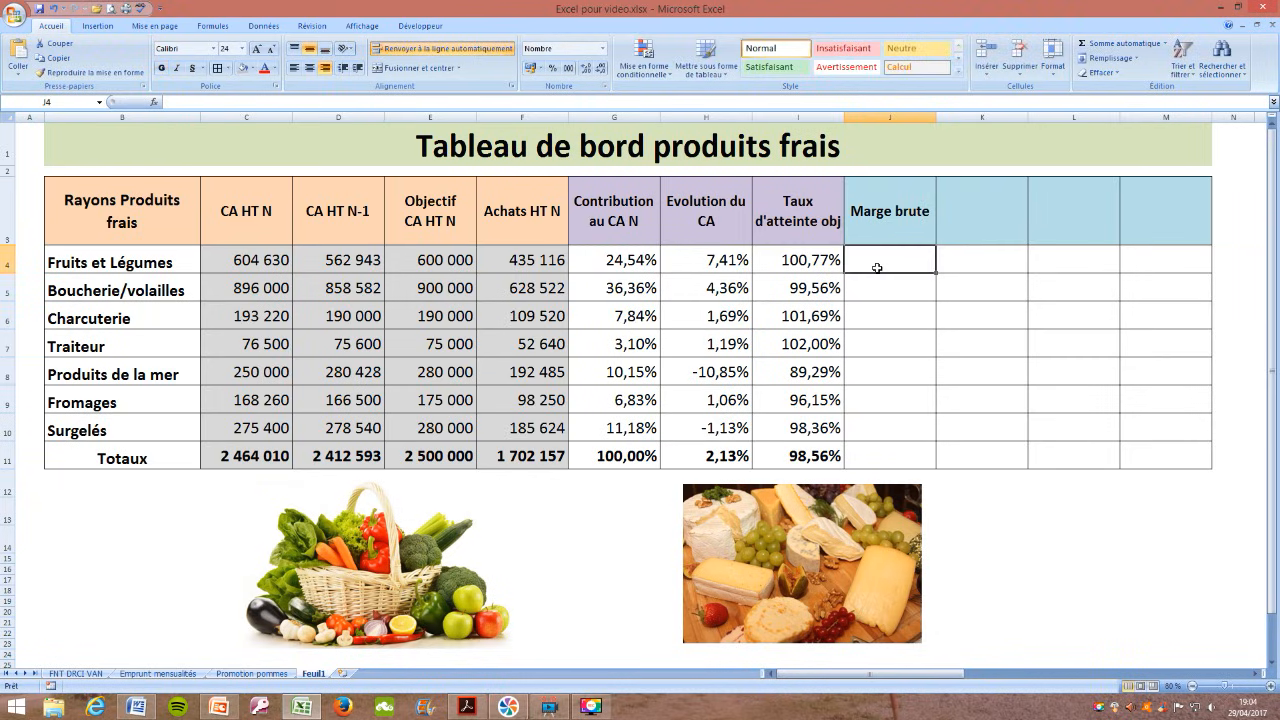
pyautogui.write('=')
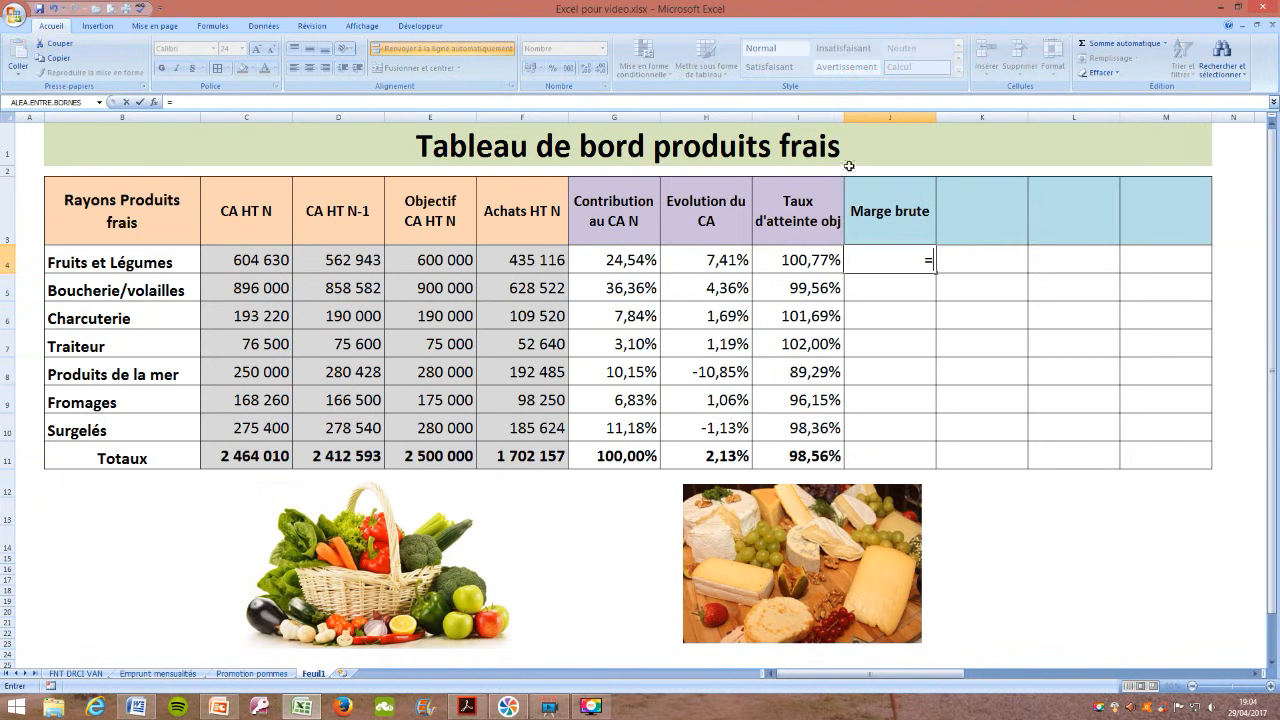
pyautogui.click(255, 261)
pyautogui.write('-')
pyautogui.click(531, 259)
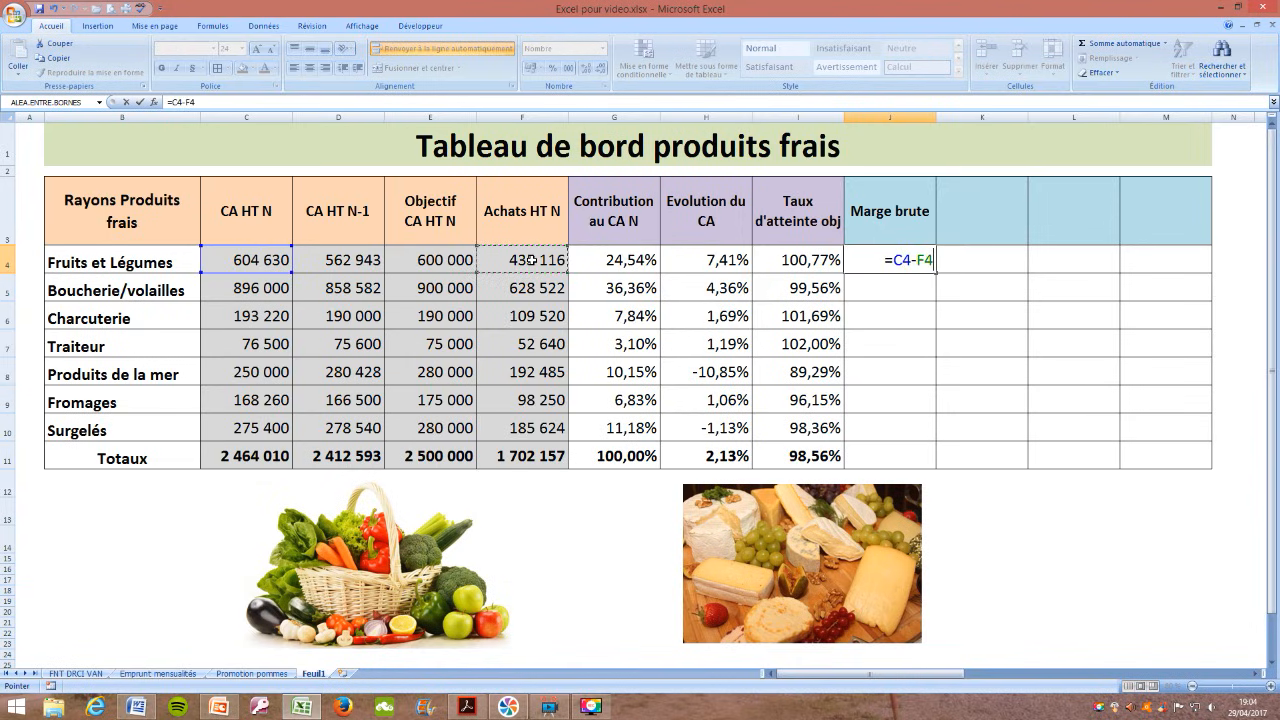
pyautogui.press('Return')
# Fill the gross margin formula from J4 down to J11 with the total in bold, and rename the heading "Marge brute N".
pyautogui.click(903, 266)
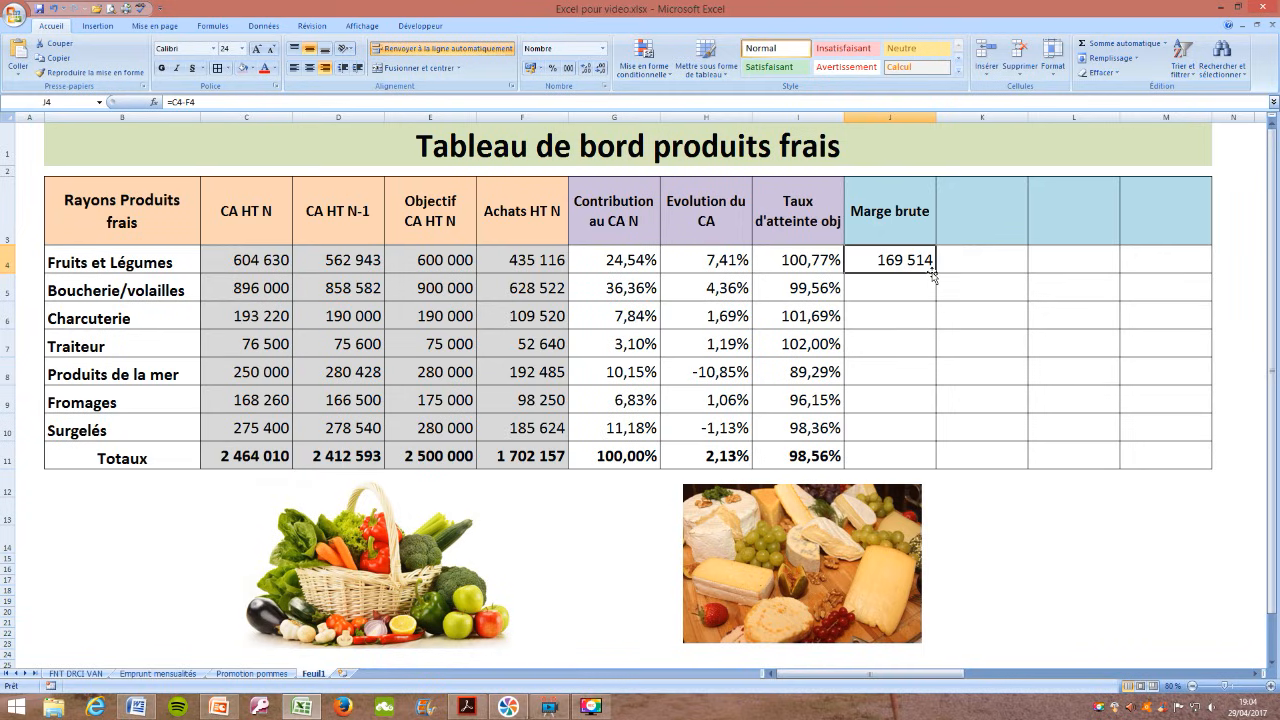
pyautogui.moveTo(939, 272); pyautogui.dragTo(951, 457)
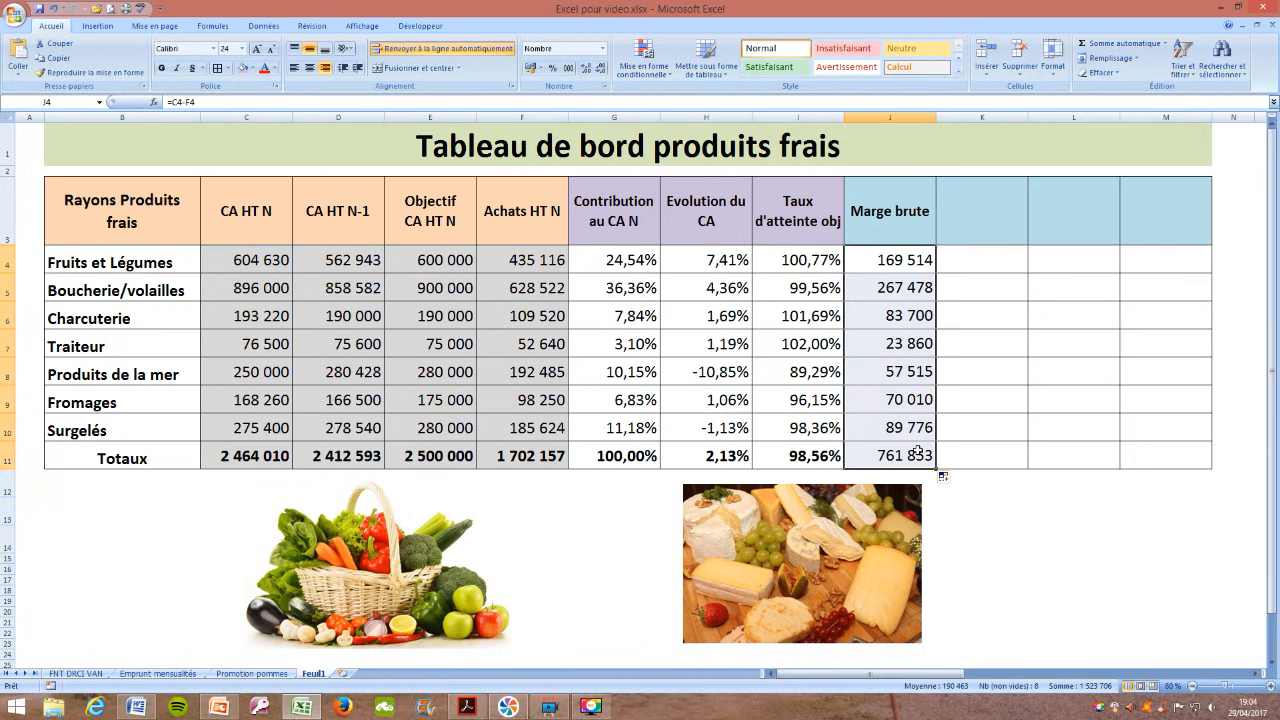
pyautogui.click(918, 450)
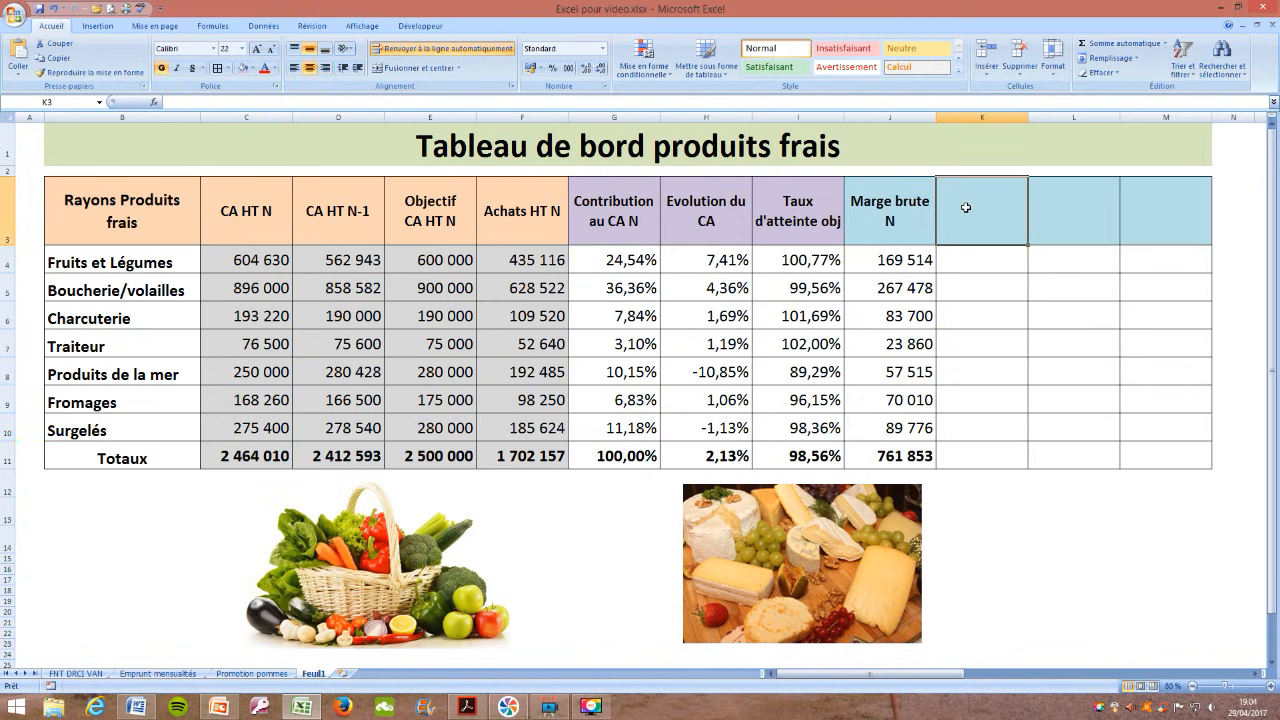
# Enter the heading "Contribution à la marge" in K3 and the formula =J4/$J$11 in K4, with the total as absolute reference.
pyautogui.write('Contribution à la marge')
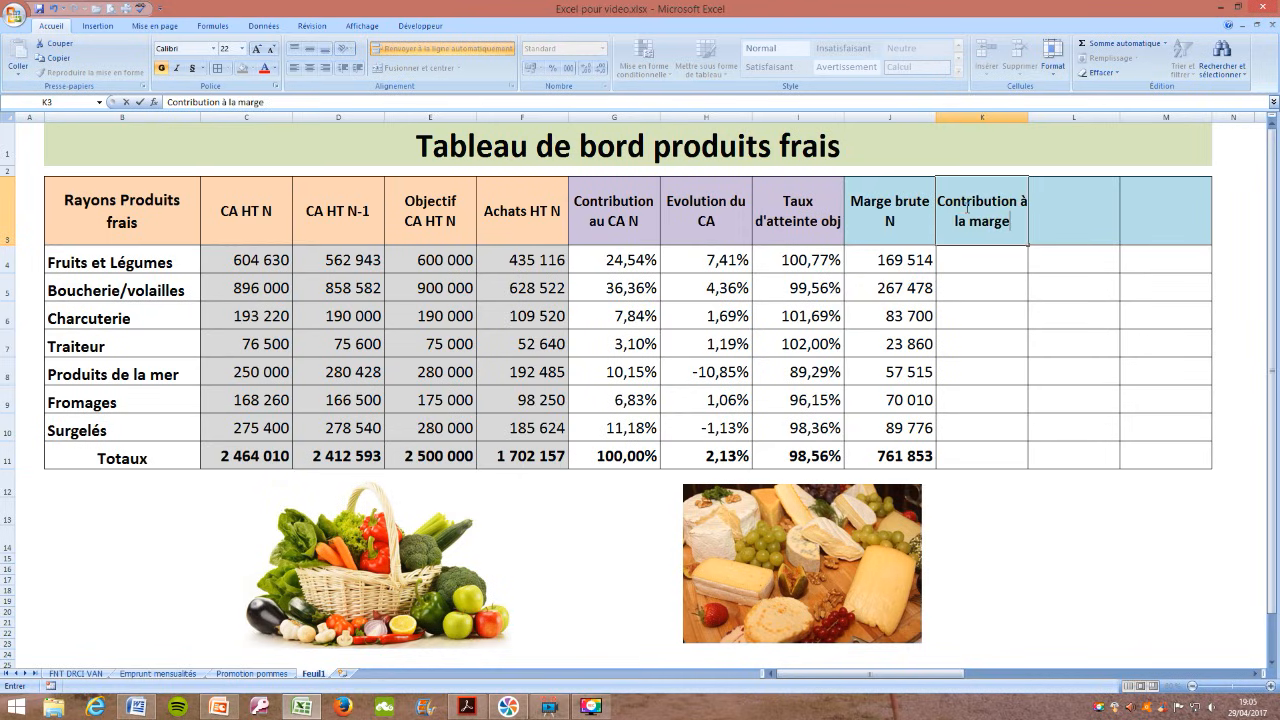
pyautogui.click(960, 258)
pyautogui.write('=')
pyautogui.click(892, 258)
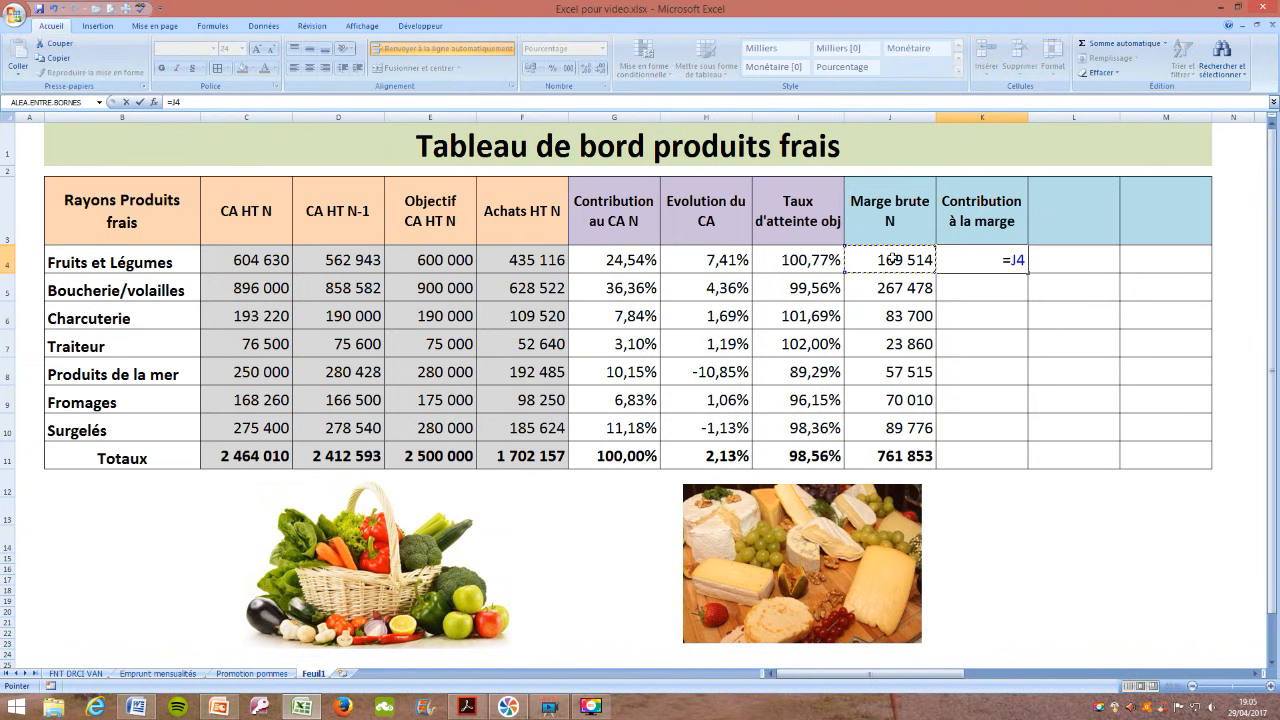
pyautogui.write('/')
pyautogui.click(904, 458)
pyautogui.click(188, 102)
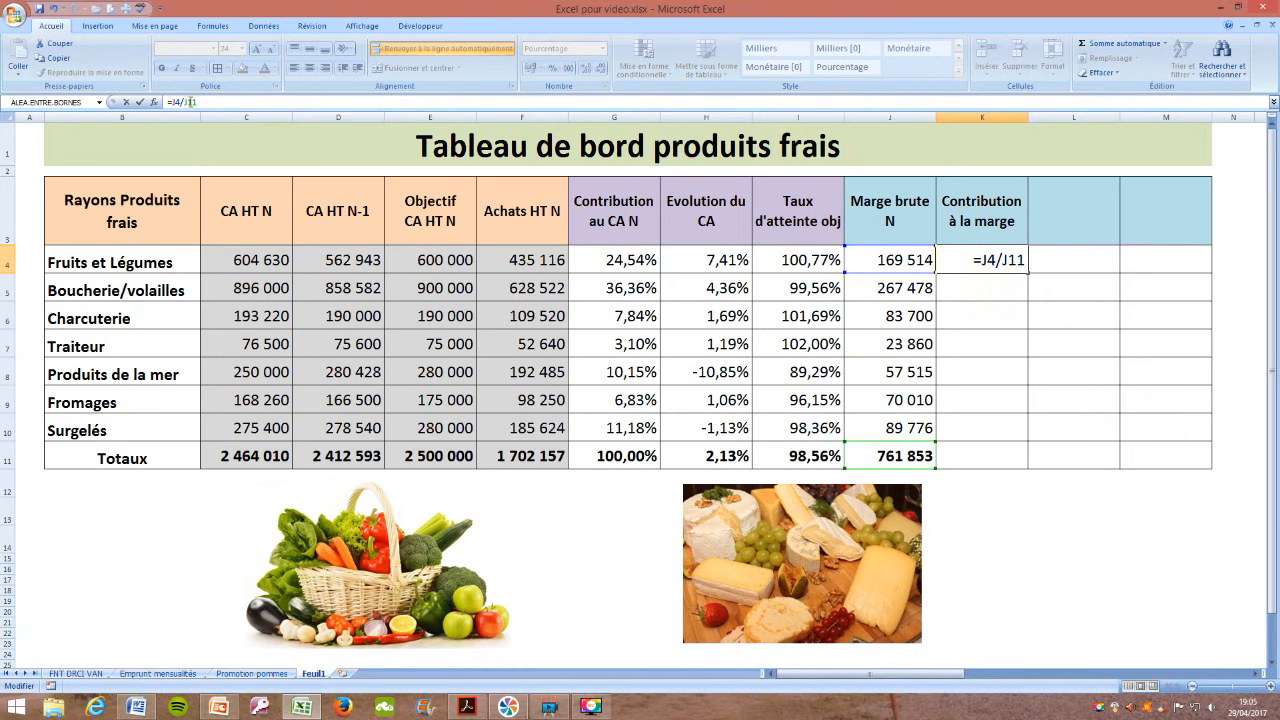
pyautogui.press('F4')
pyautogui.press('Return')
# Fill the Contribution à la marge formula from K4 down to K11 and make the Totaux cell bold.
pyautogui.click(982, 262)
pyautogui.moveTo(1028, 271); pyautogui.dragTo(1042, 460)
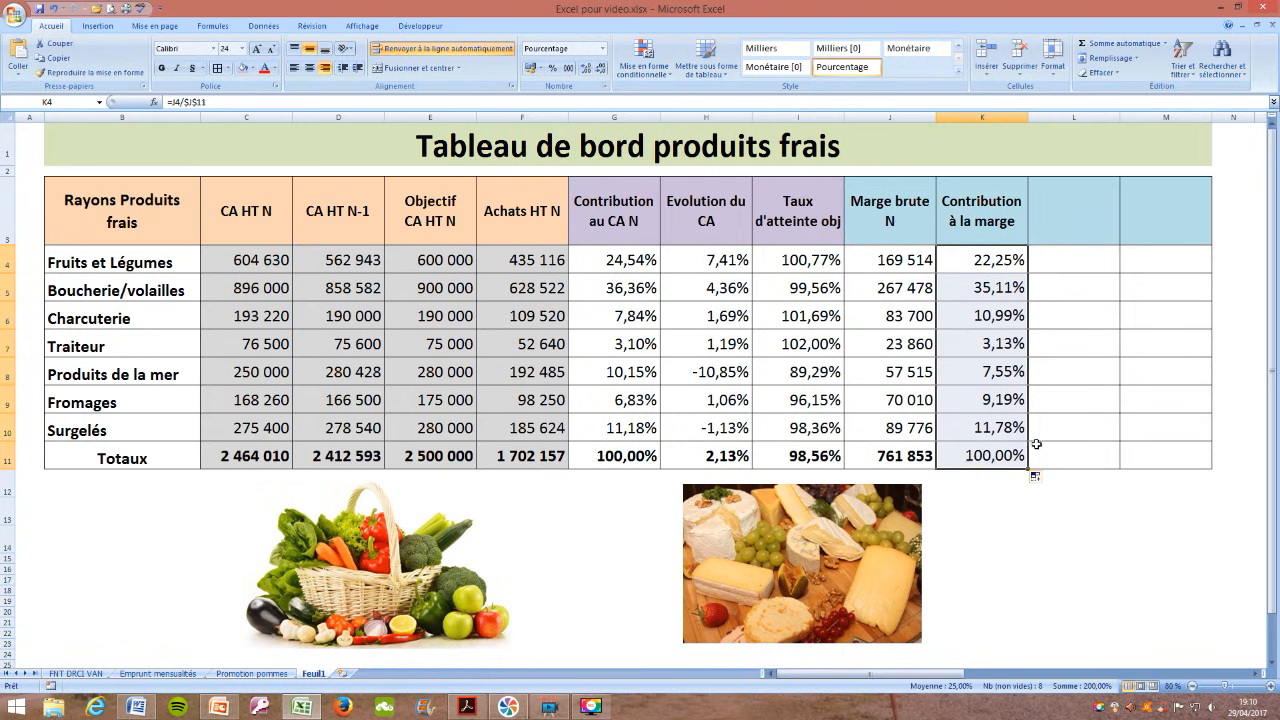
pyautogui.click(975, 455)
pyautogui.click(161, 68)
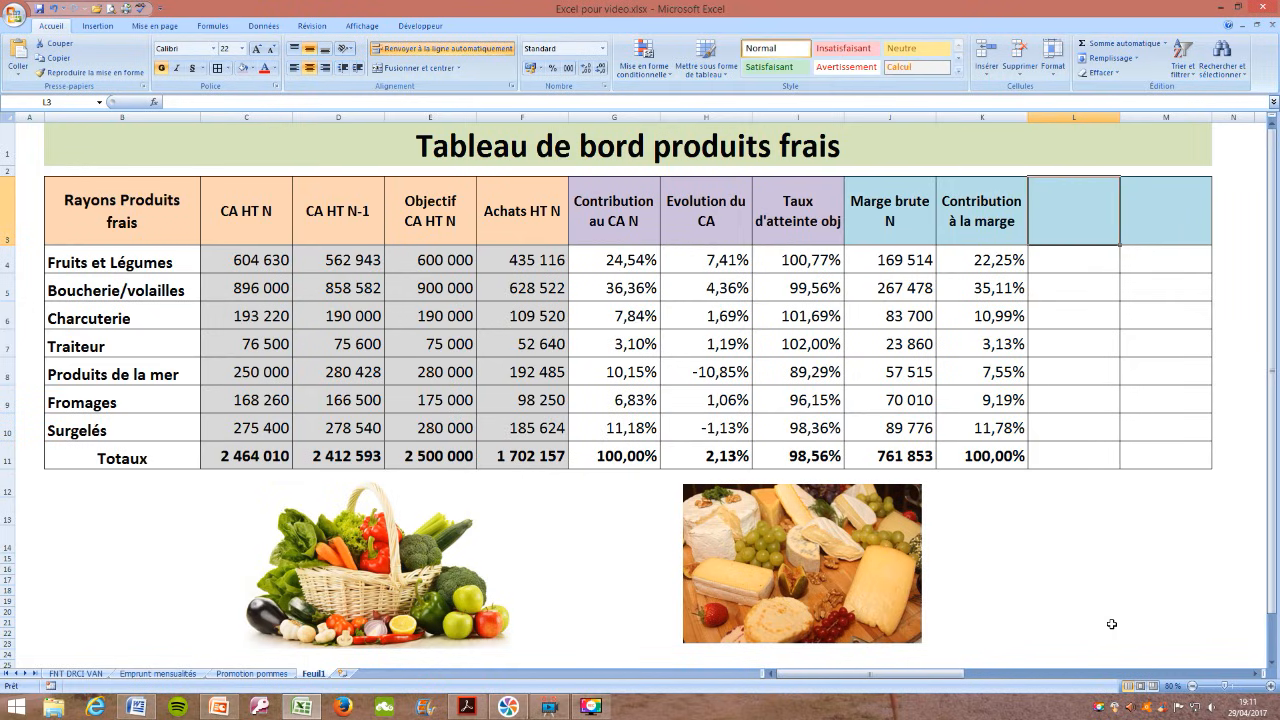
# Enter the heading "Taux de marge" in L3 and the formula =J4/F4 in L4.
pyautogui.write('Taux de marge')
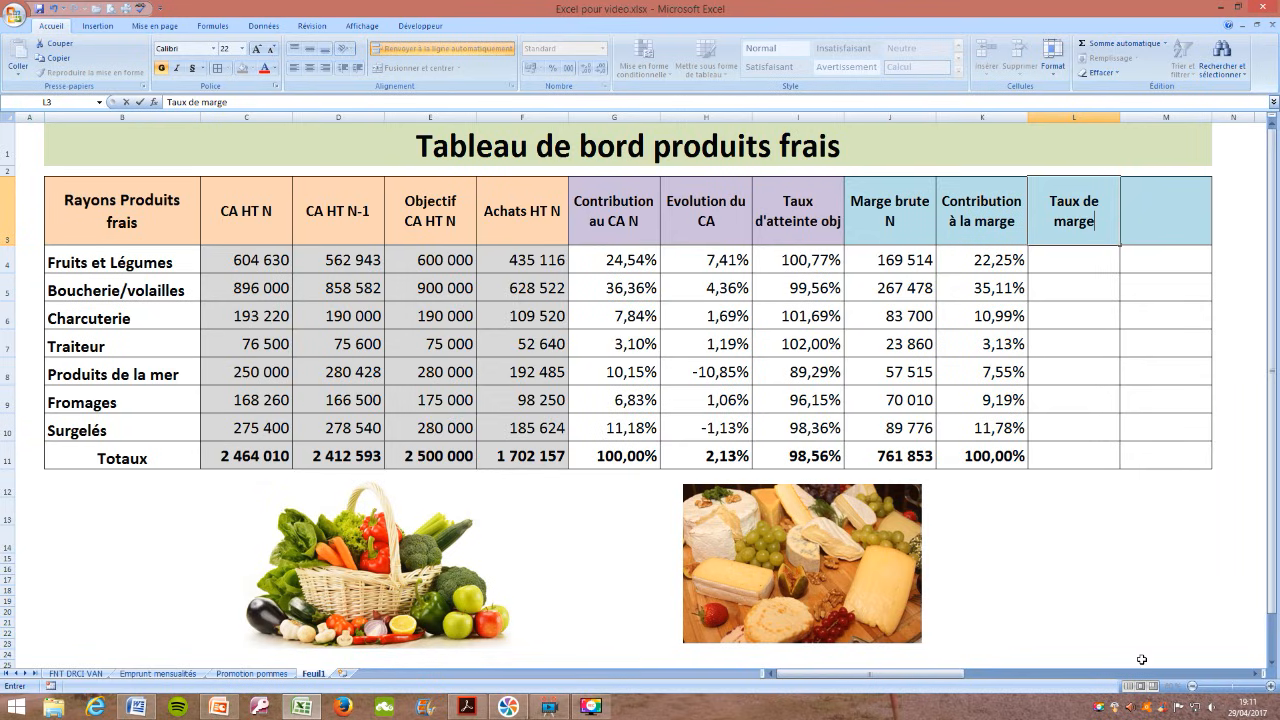
pyautogui.click(1055, 268)
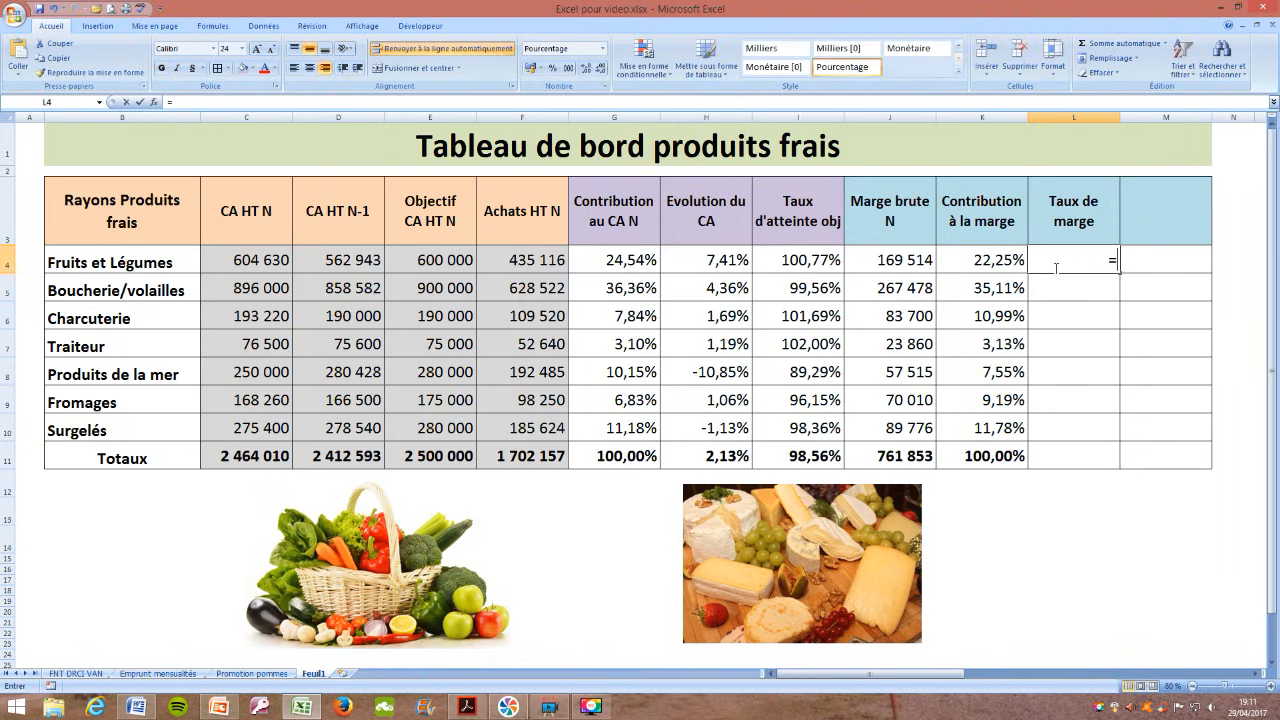
pyautogui.write('=')
pyautogui.click(897, 259)
pyautogui.write('/')
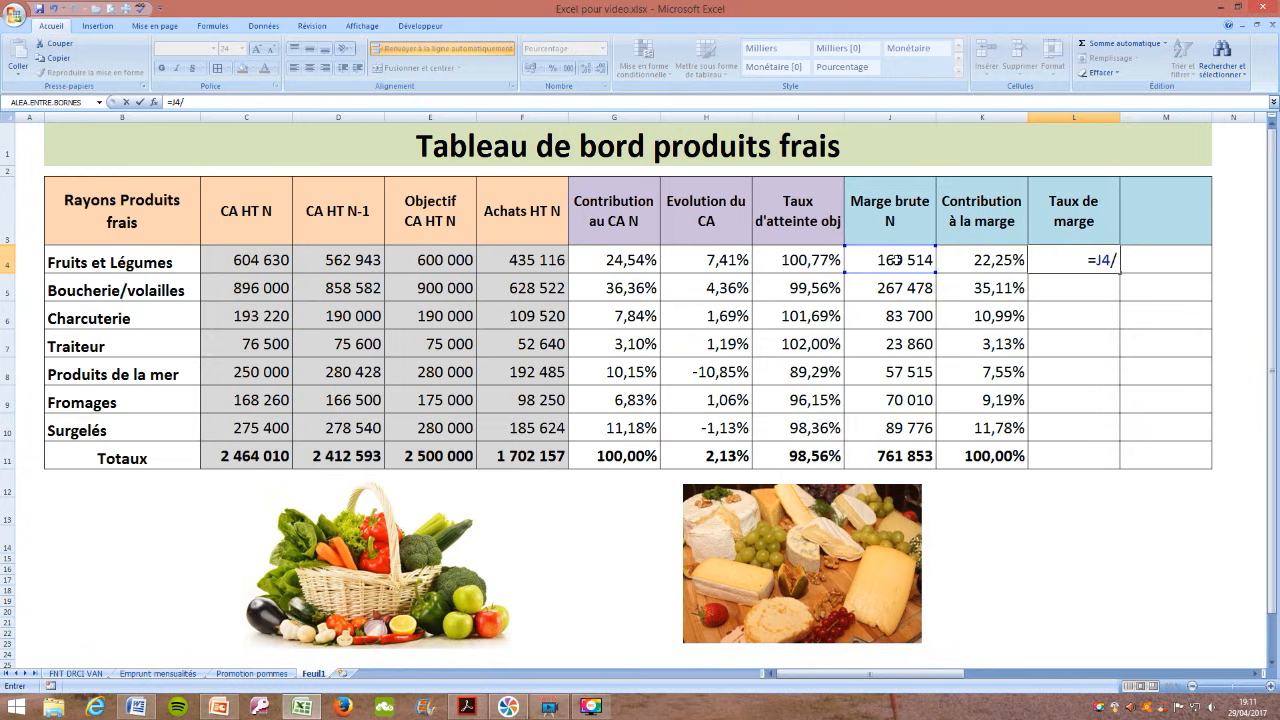
pyautogui.click(513, 260)
pyautogui.press('Return')
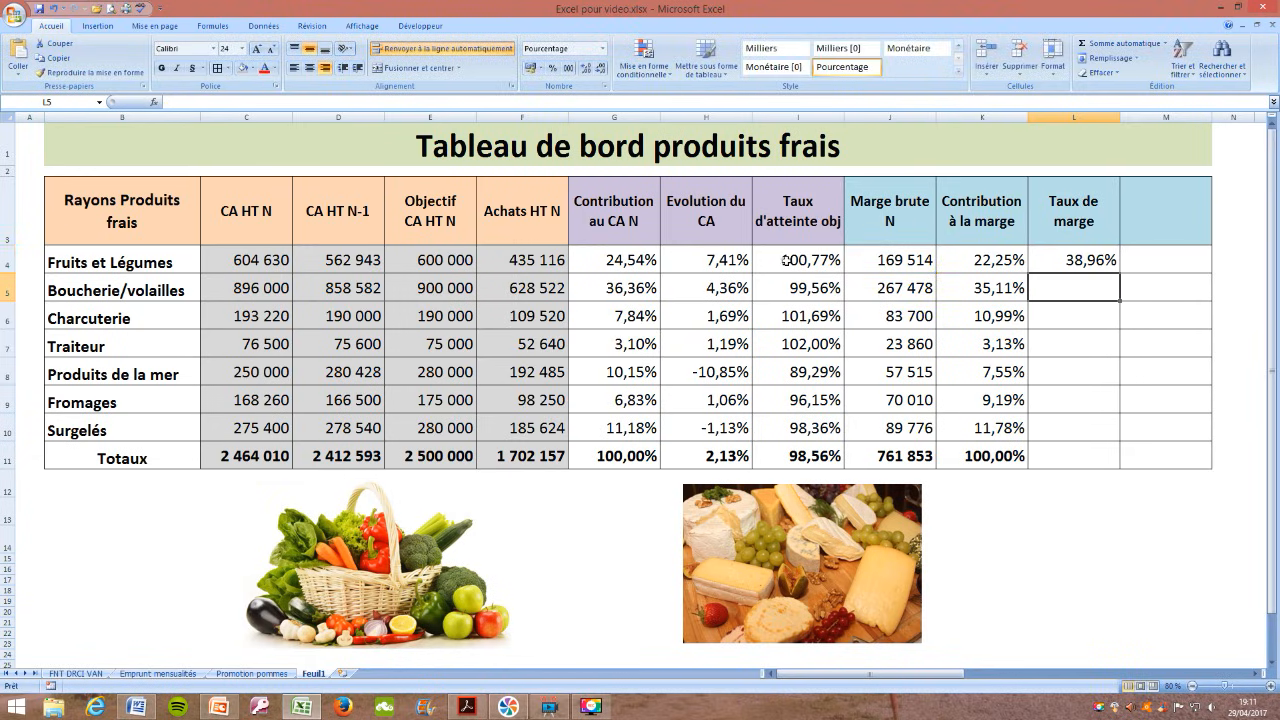
# Fill the Taux de marge formula from L4 down to L11 and make the Totaux cell bold.
pyautogui.click(1076, 258)
pyautogui.moveTo(1119, 271); pyautogui.dragTo(1131, 462)
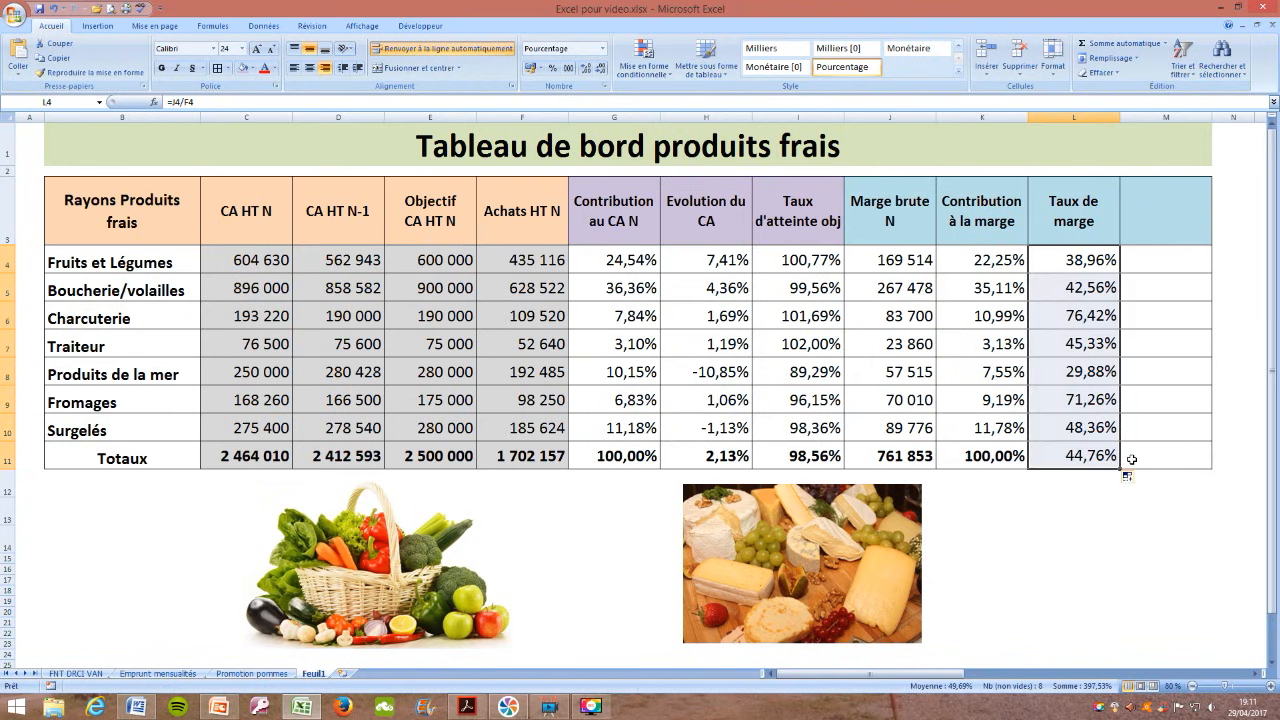
pyautogui.click(1152, 232)
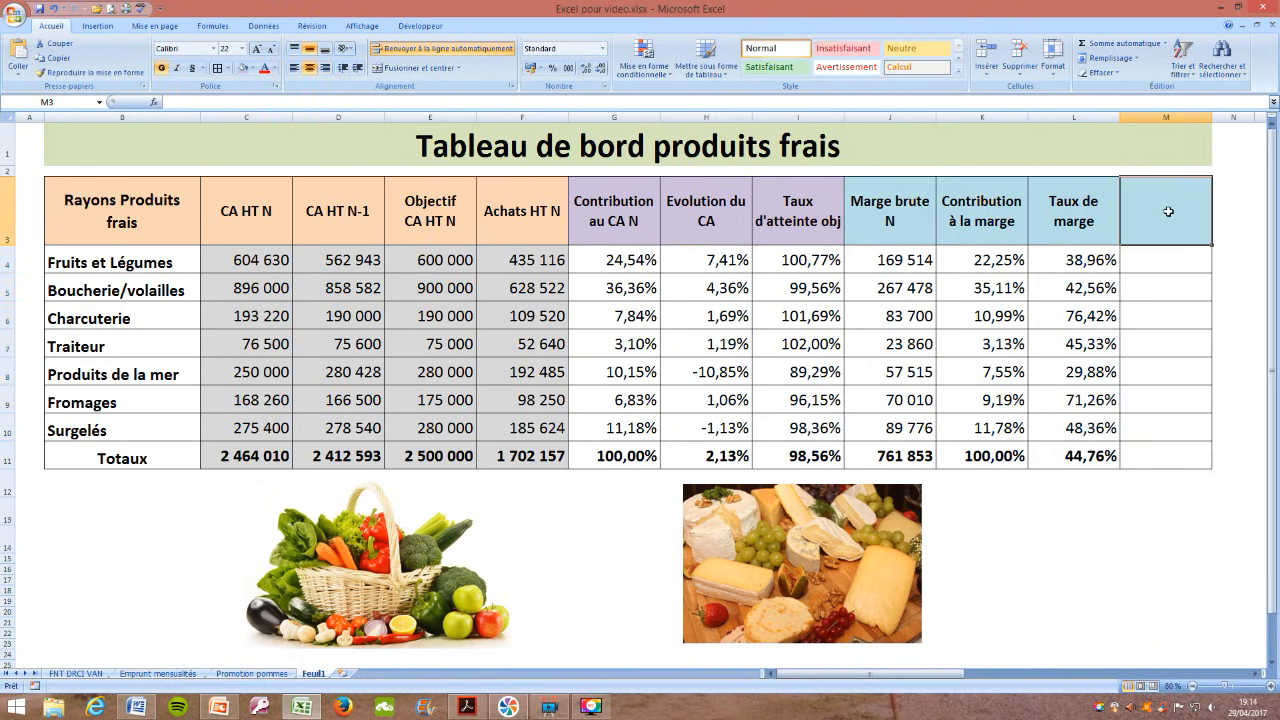
# Enter the heading "Taux de marque" in M3 and the formula =J4/C4 in M4.
pyautogui.write('Tau')
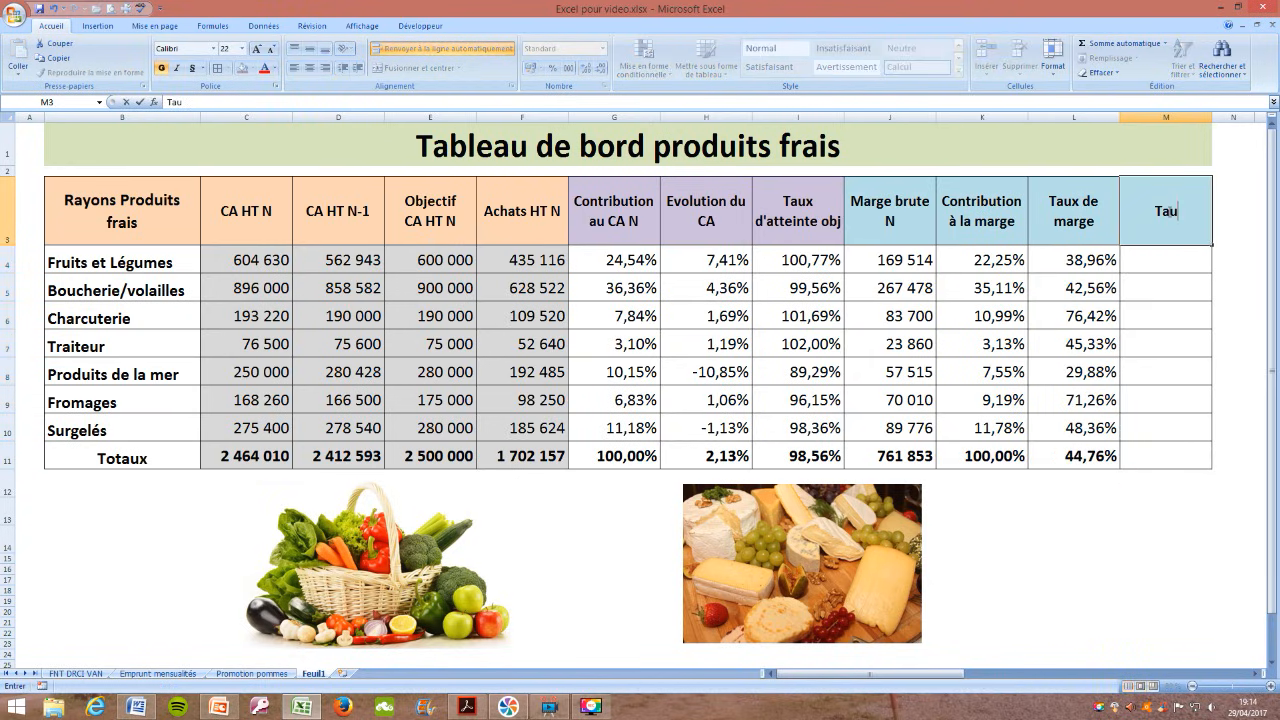
pyautogui.write('x de marque')
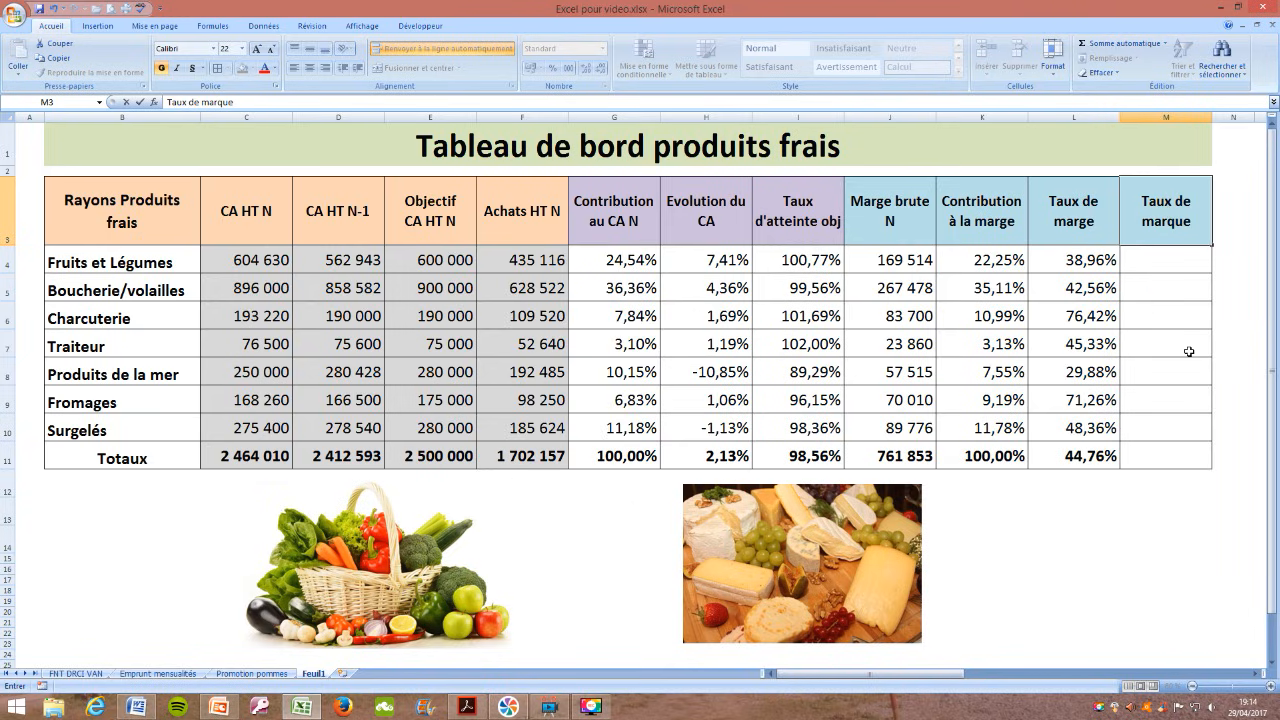
pyautogui.click(1138, 258)
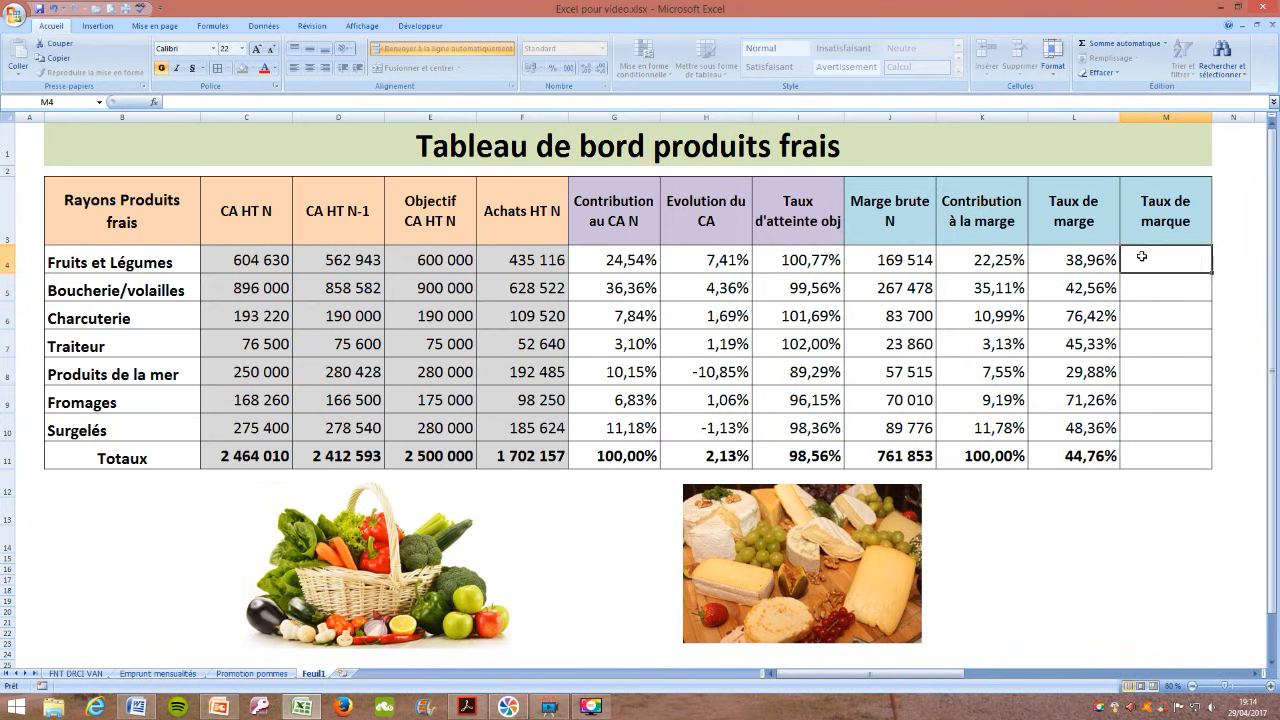
pyautogui.write('=')
pyautogui.click(900, 263)
pyautogui.write('/')
pyautogui.click(284, 258)
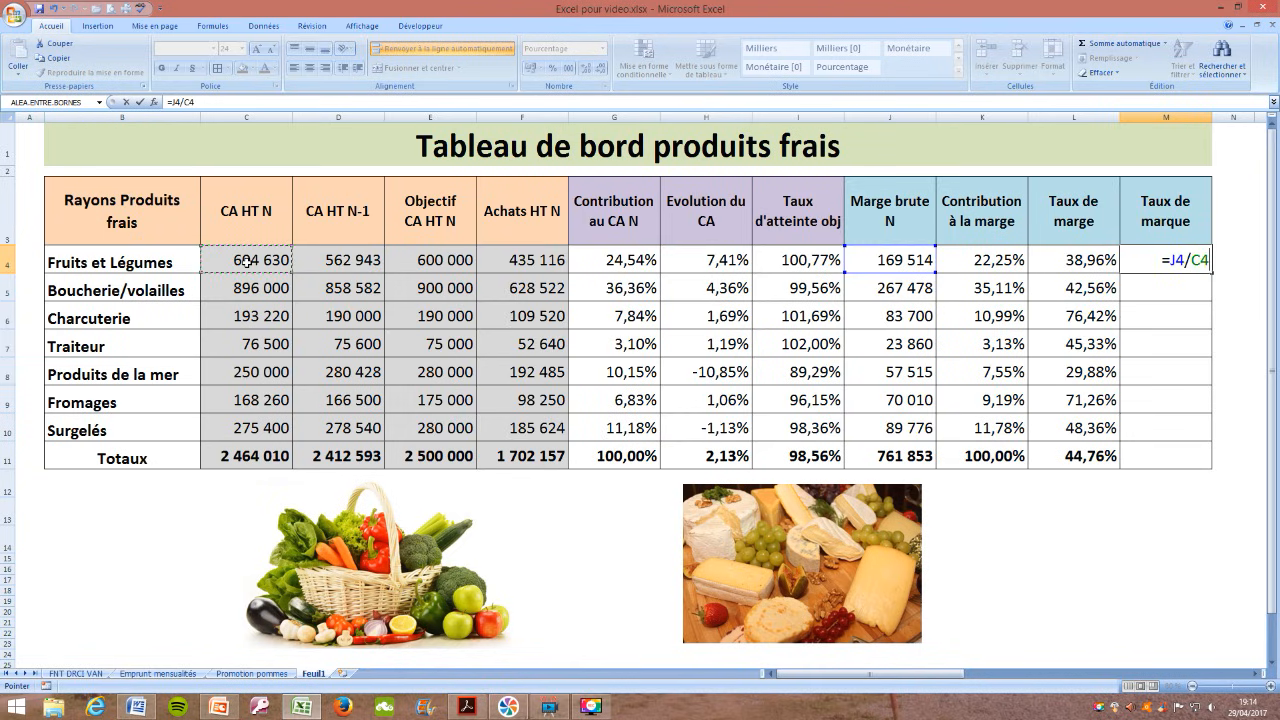
pyautogui.press('Return')
# Fill the Taux de marque formula from M4 down to the Totaux row in M11.
pyautogui.click(1150, 262)
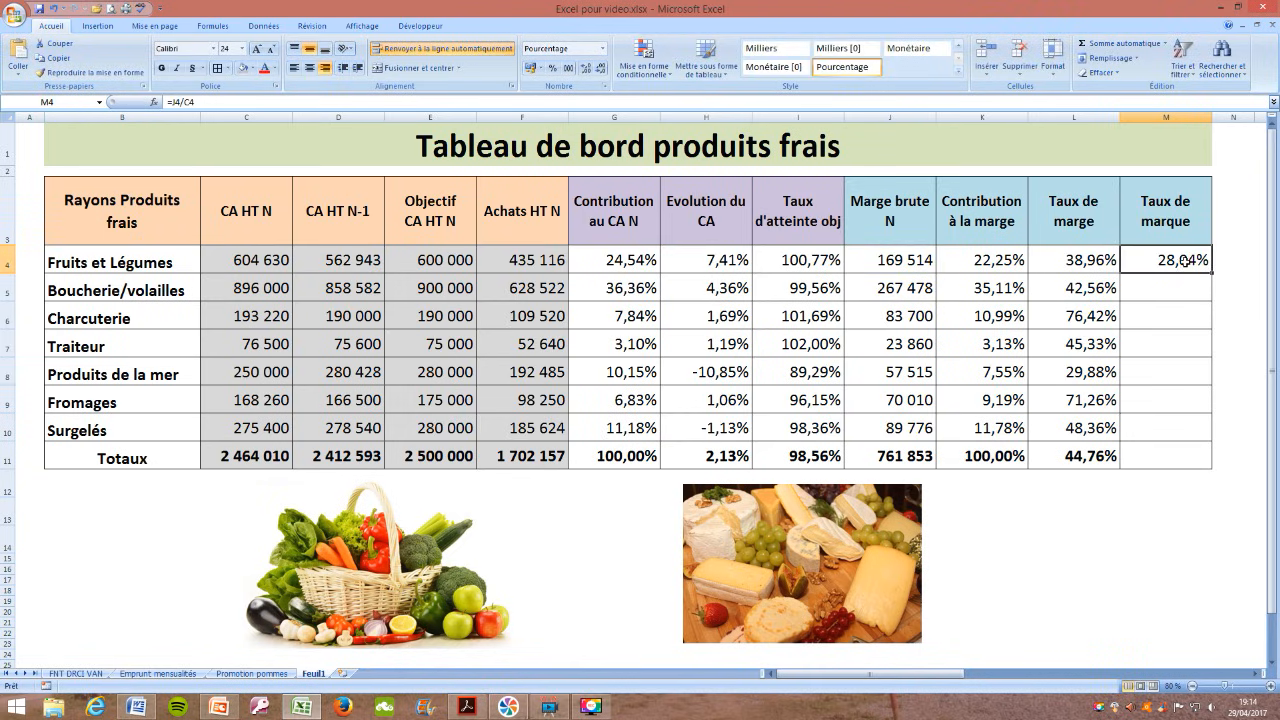
pyautogui.moveTo(1210, 275); pyautogui.dragTo(1214, 464)
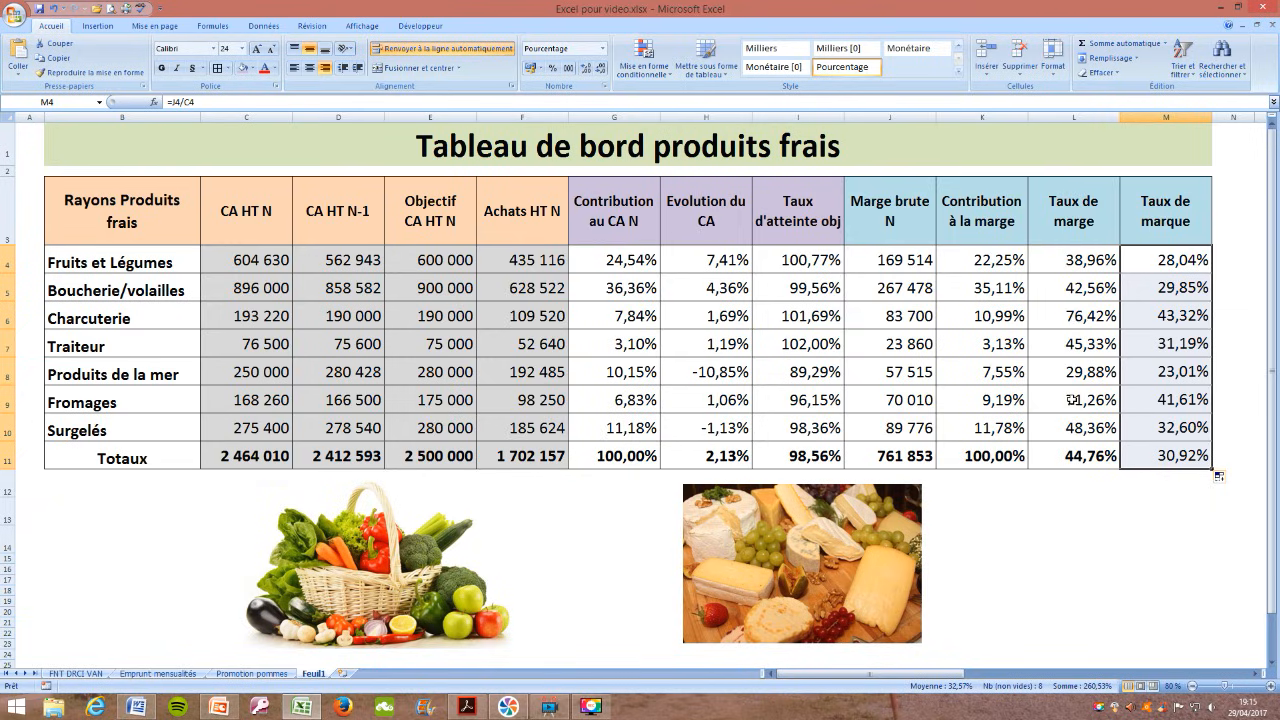
pyautogui.click(1071, 399)
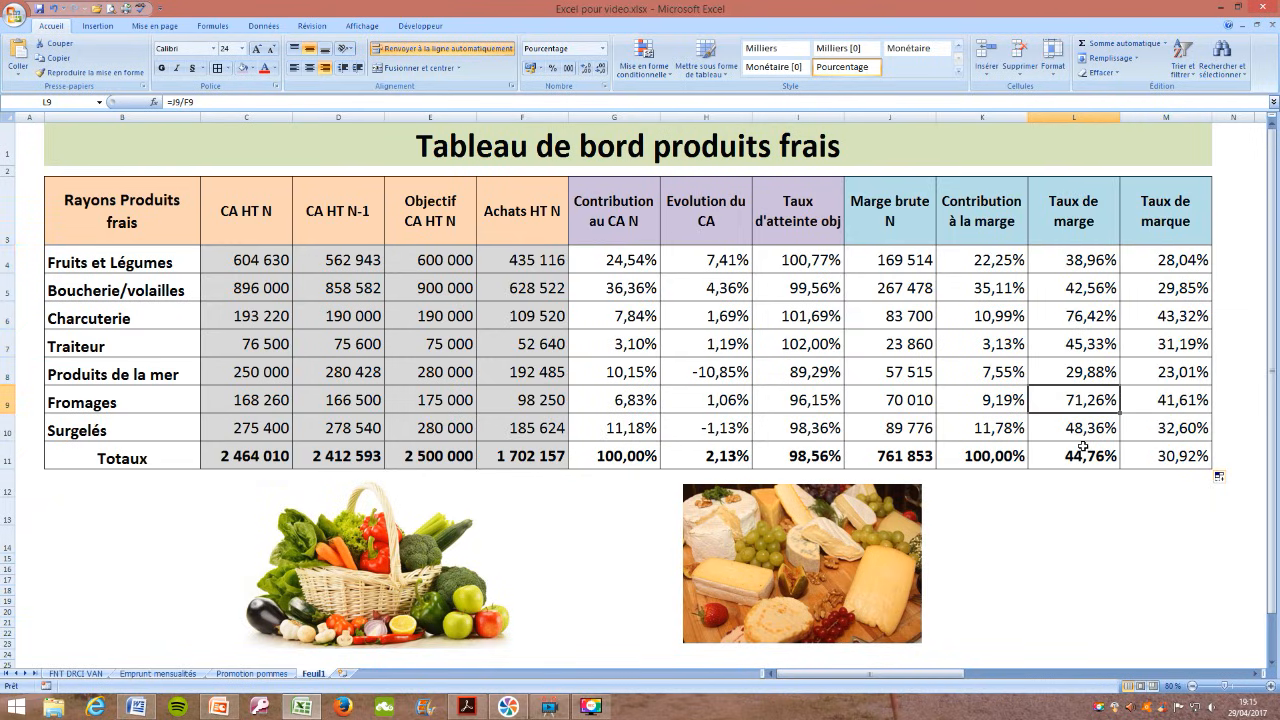
pyautogui.click(1074, 569)
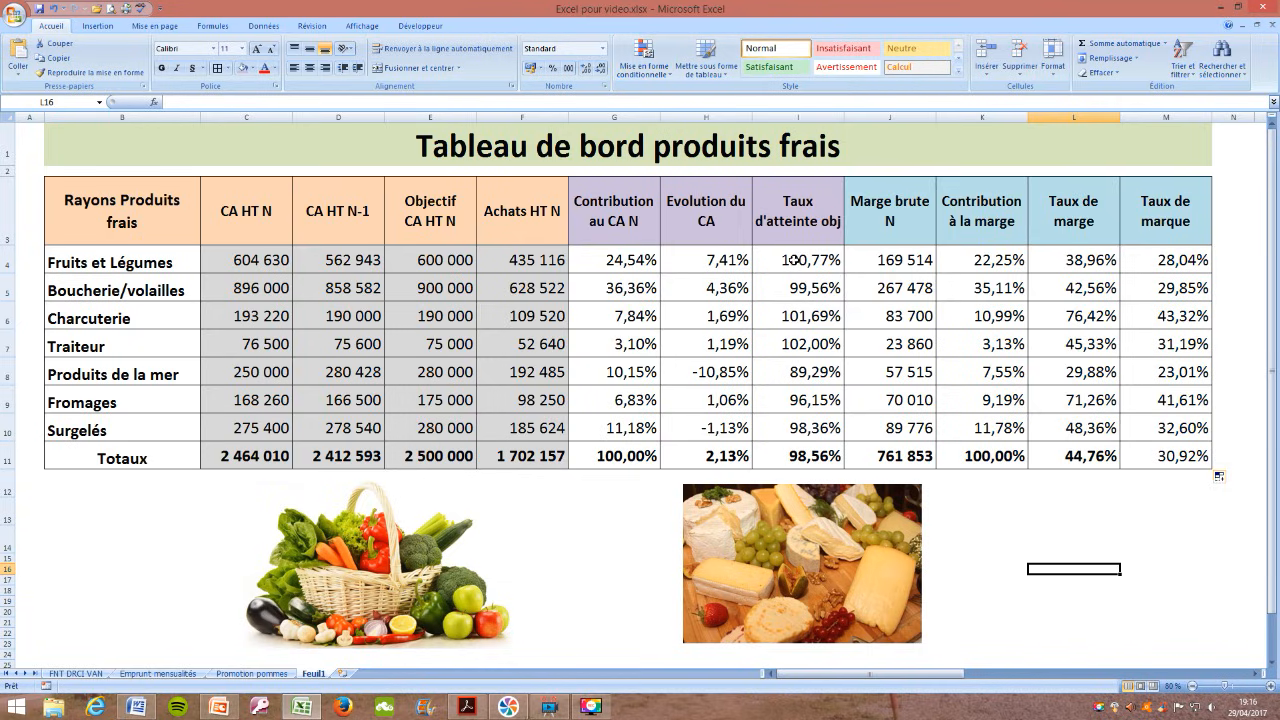
# Add a conditional format to I4:I10 giving target attainment rates greater than 100% a green fill with dark green text.
pyautogui.moveTo(793, 260); pyautogui.dragTo(815, 425)
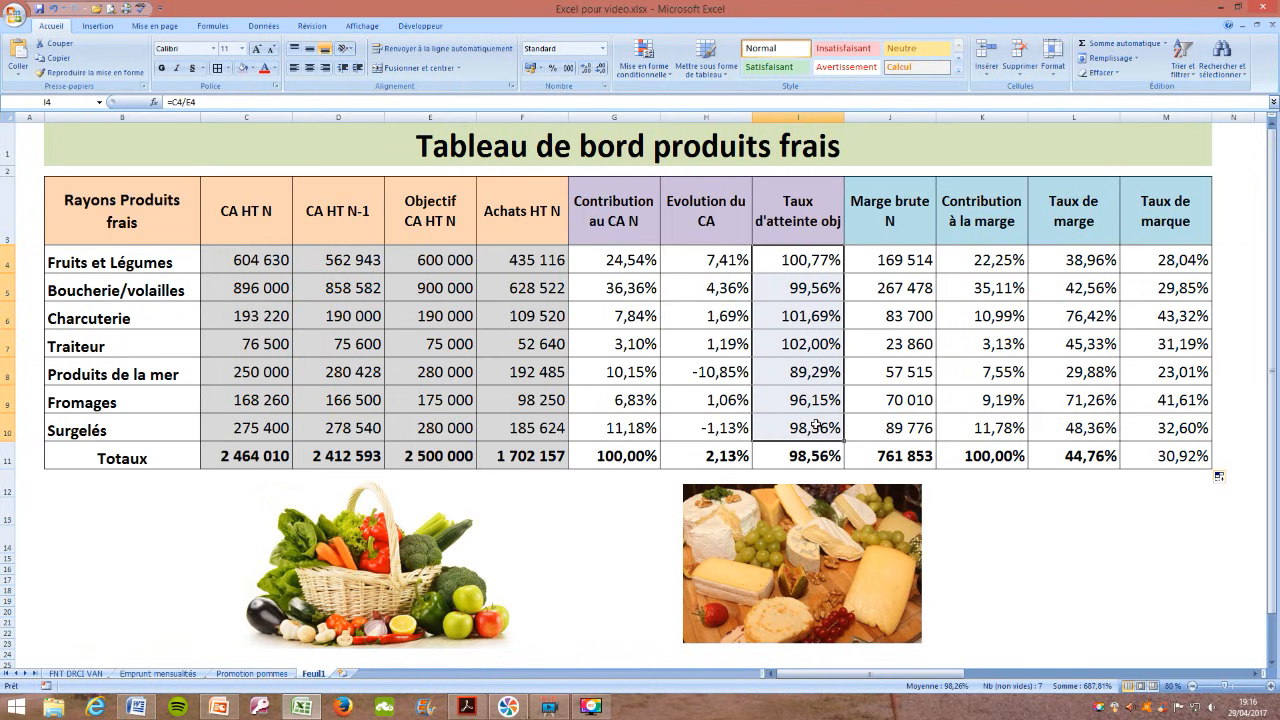
pyautogui.click(645, 74)
pyautogui.moveTo(658, 96)
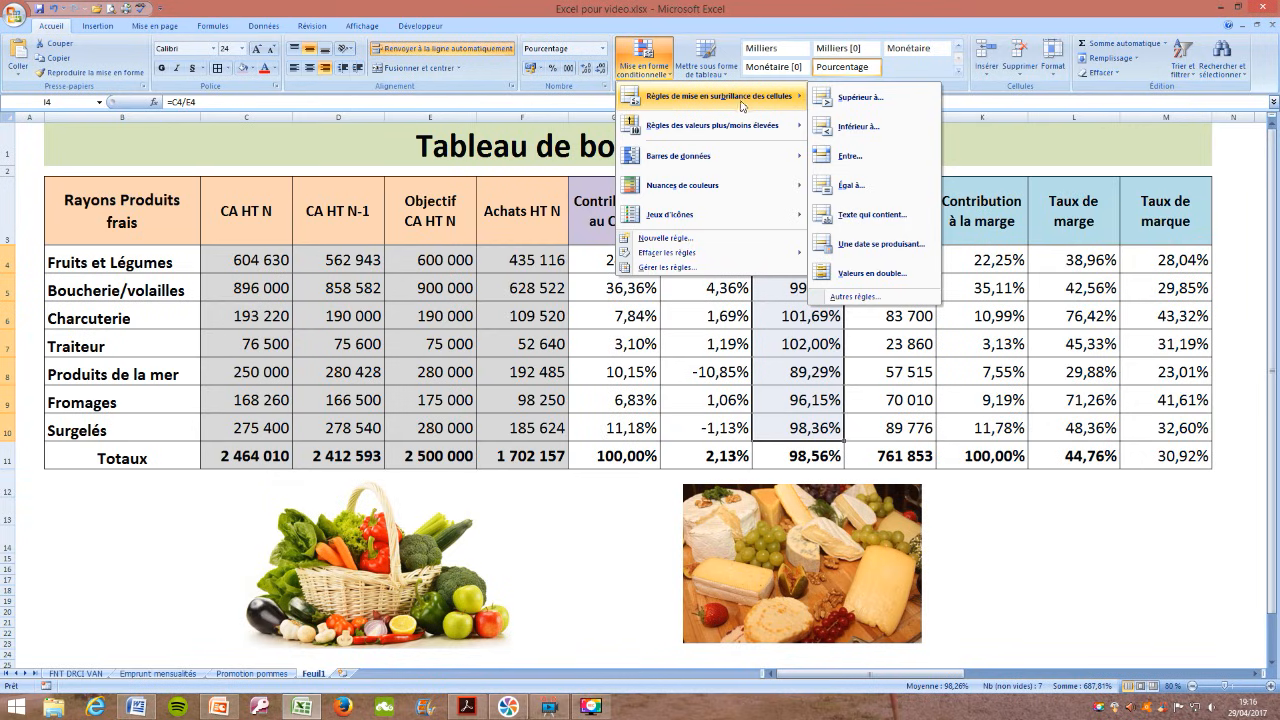
pyautogui.click(848, 103)
pyautogui.click(753, 409)
pyautogui.moveTo(753, 409); pyautogui.dragTo(705, 421)
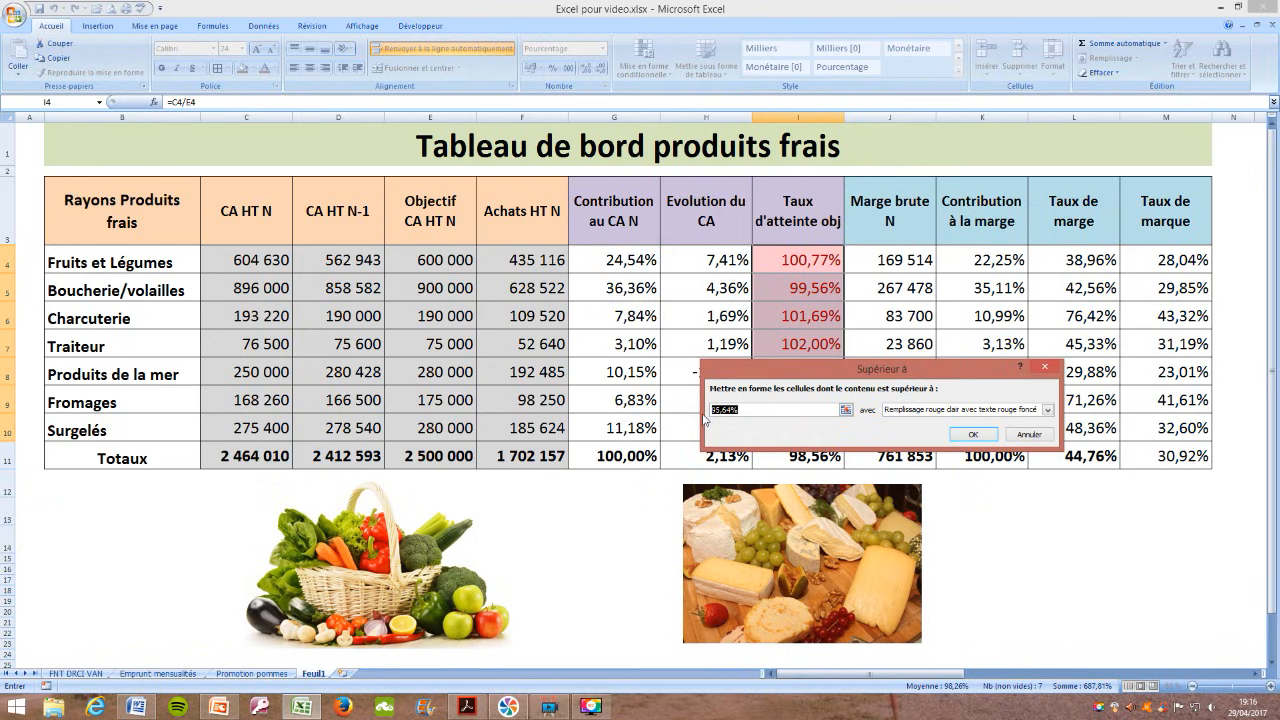
pyautogui.write('100')
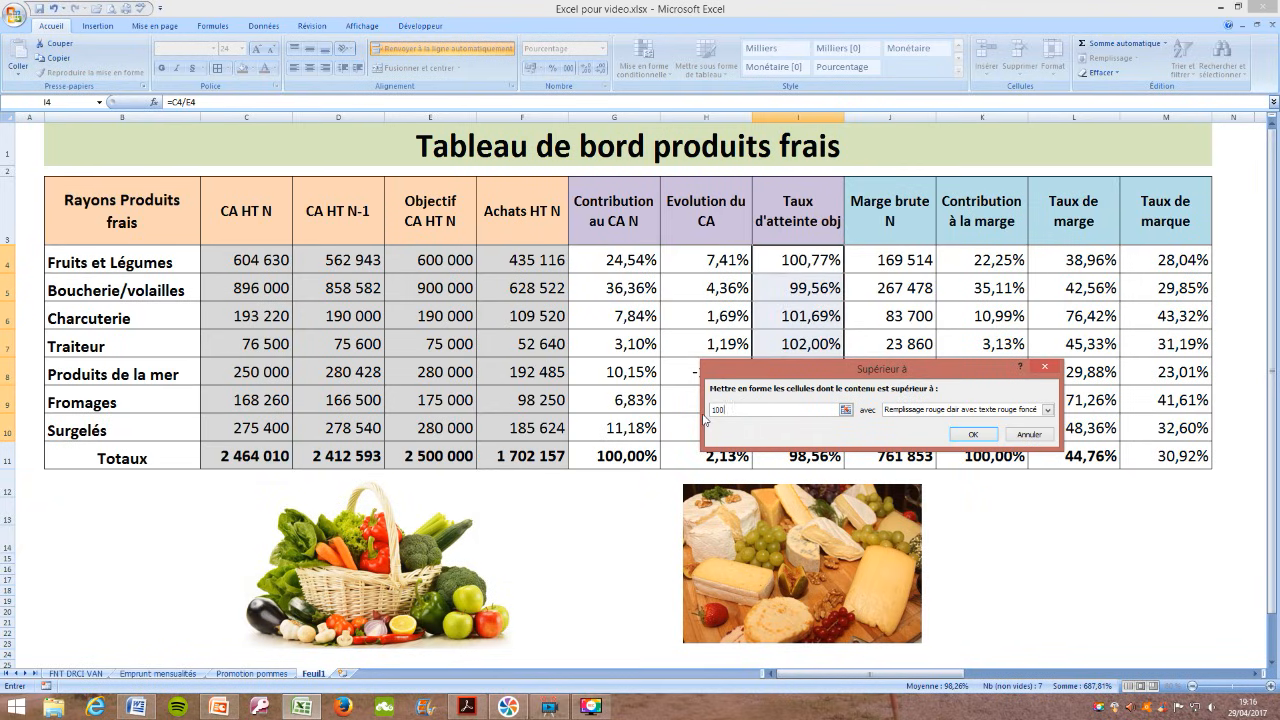
pyautogui.write('%')
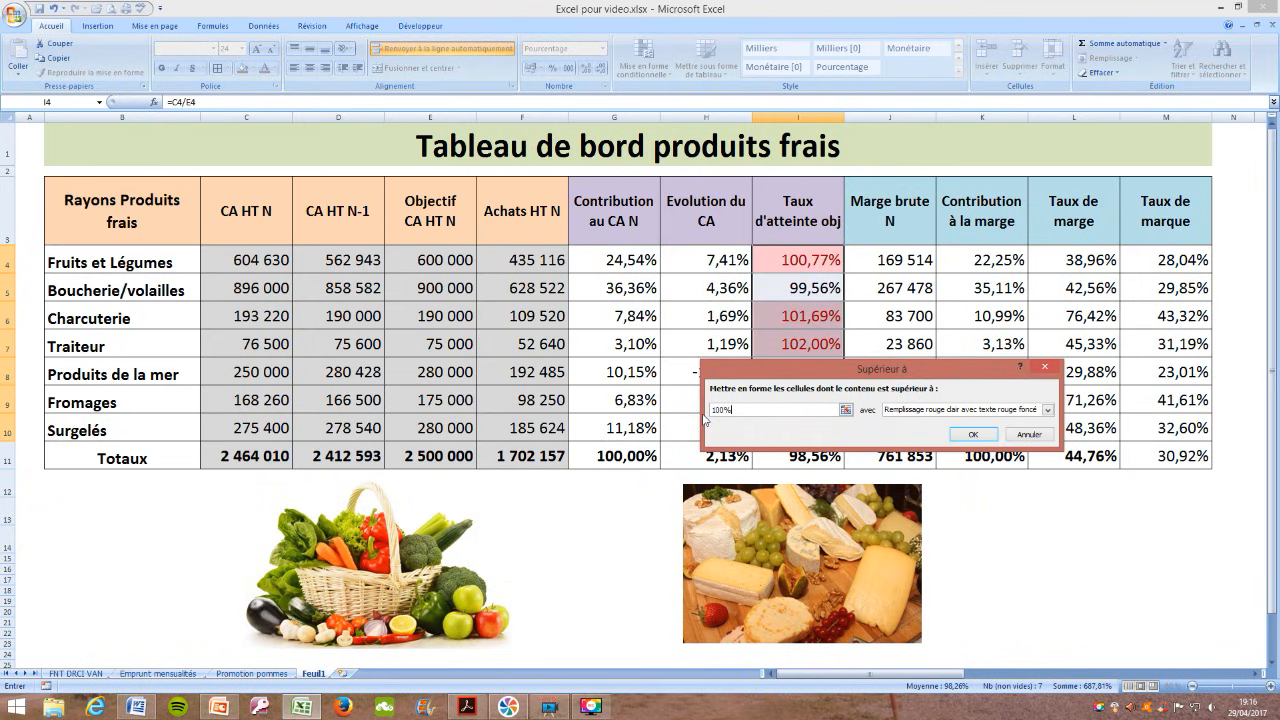
pyautogui.click(1048, 410)
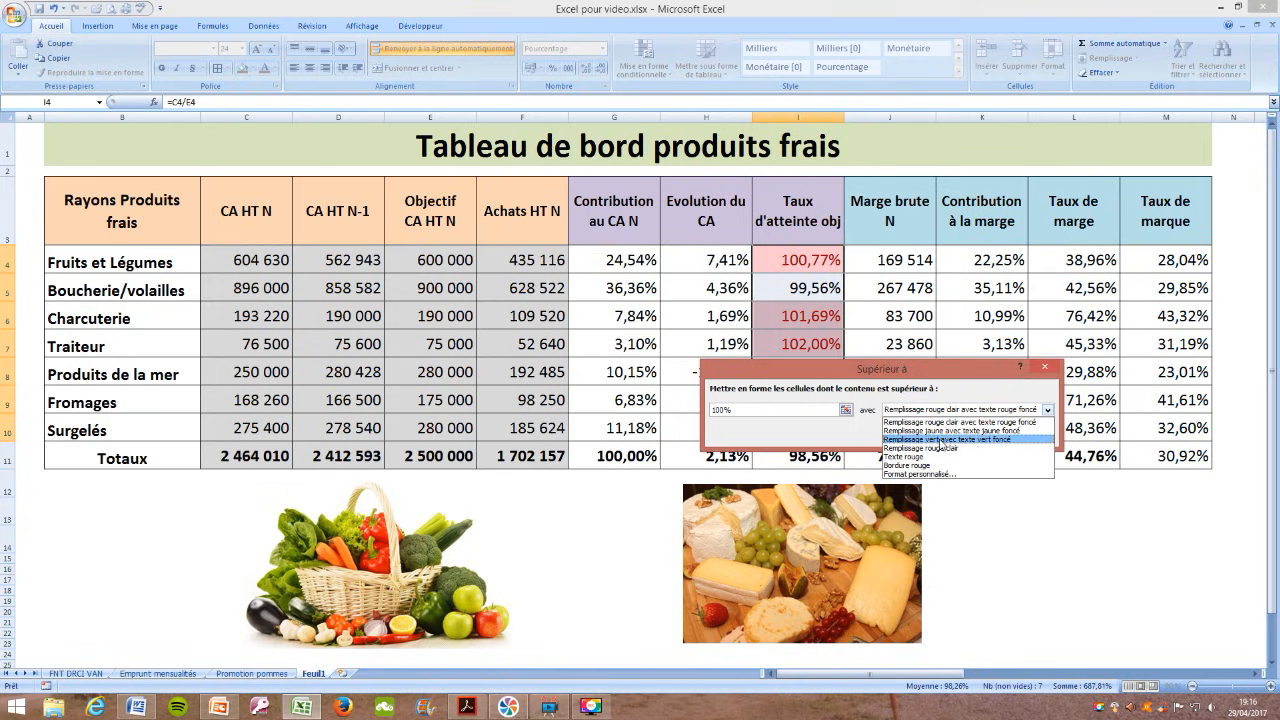
pyautogui.click(940, 445)
pyautogui.click(975, 436)
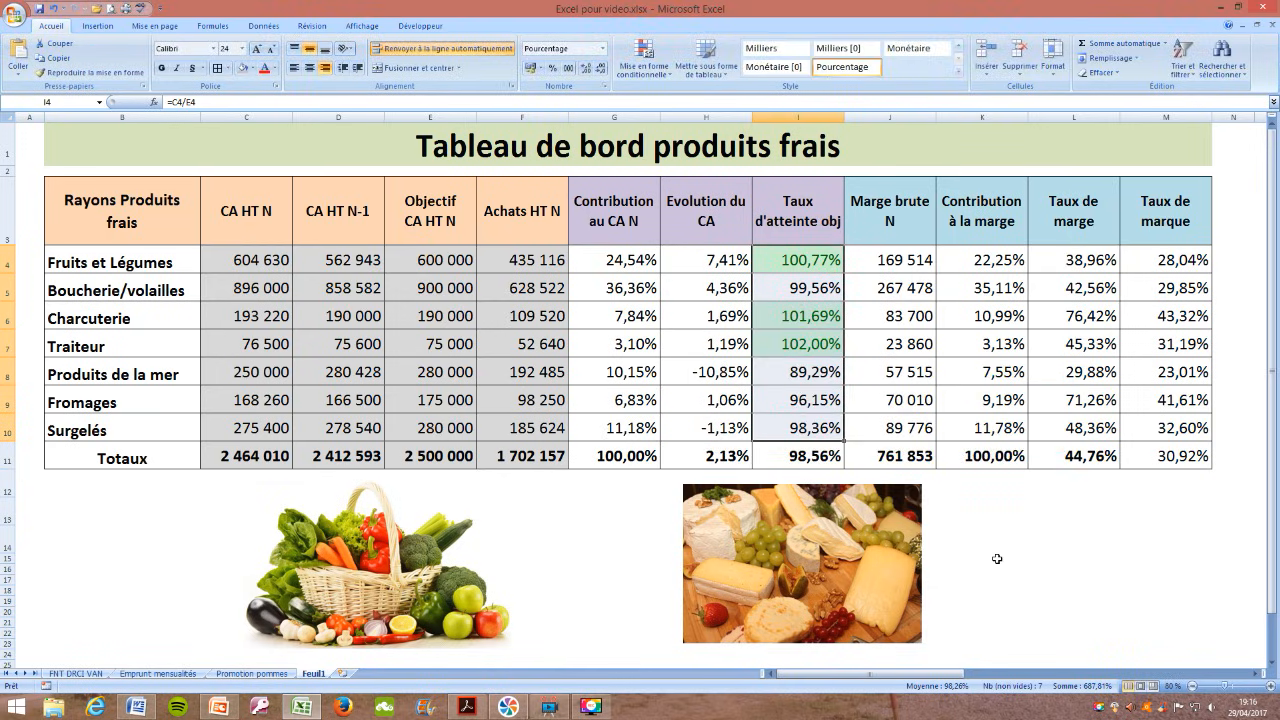
pyautogui.click(997, 558)
# Add a conditional format to I4:I10 giving target attainment rates below 100% a light red fill with dark red text.
pyautogui.moveTo(795, 260); pyautogui.dragTo(812, 428)
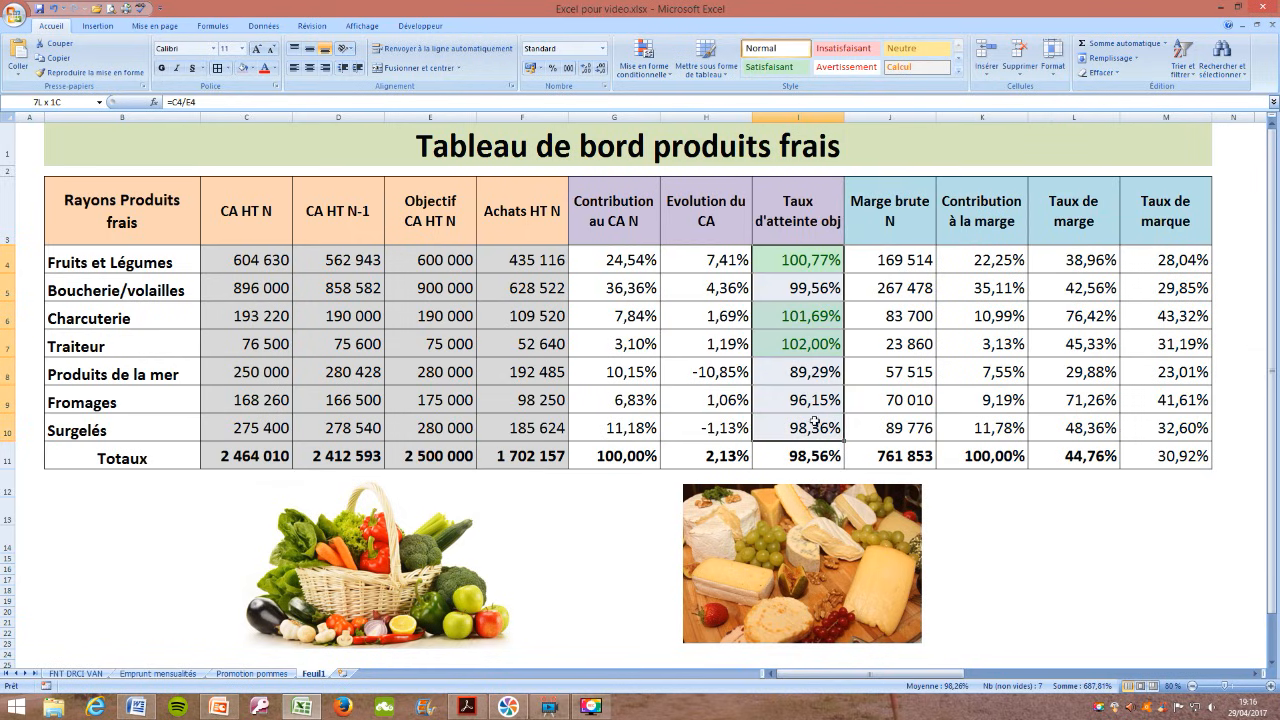
pyautogui.click(660, 73)
pyautogui.moveTo(706, 96)
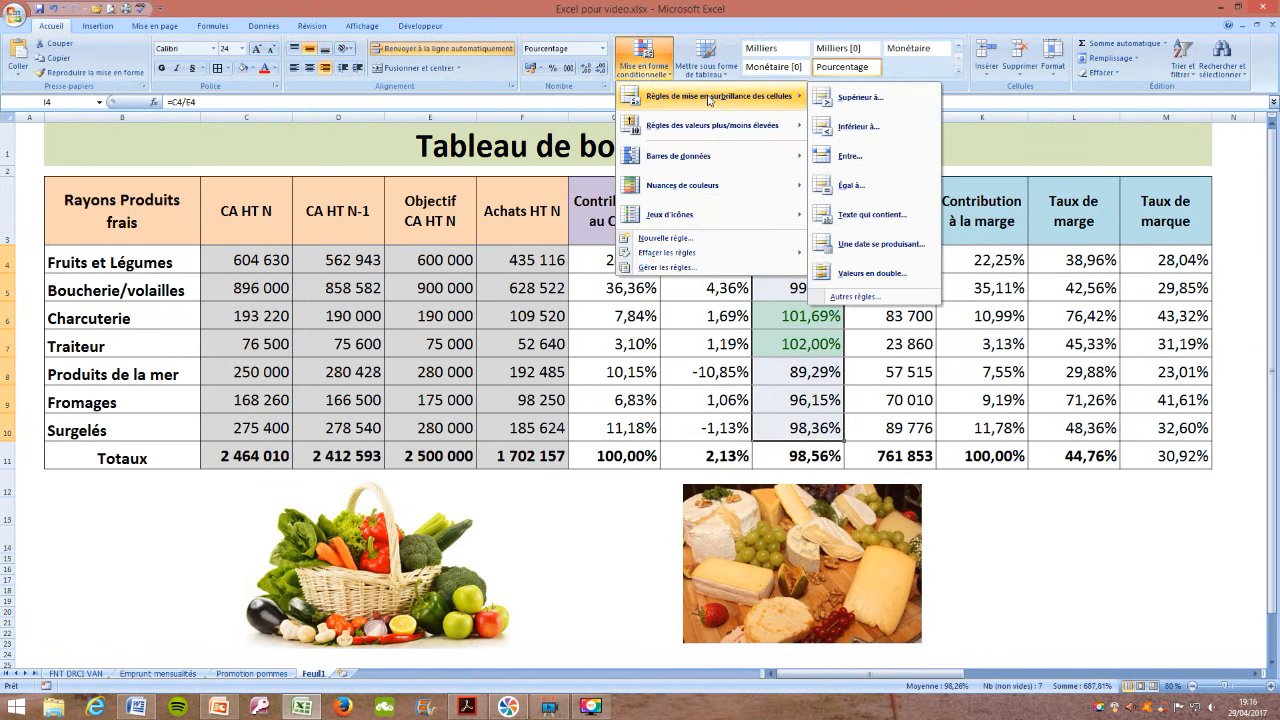
pyautogui.click(841, 127)
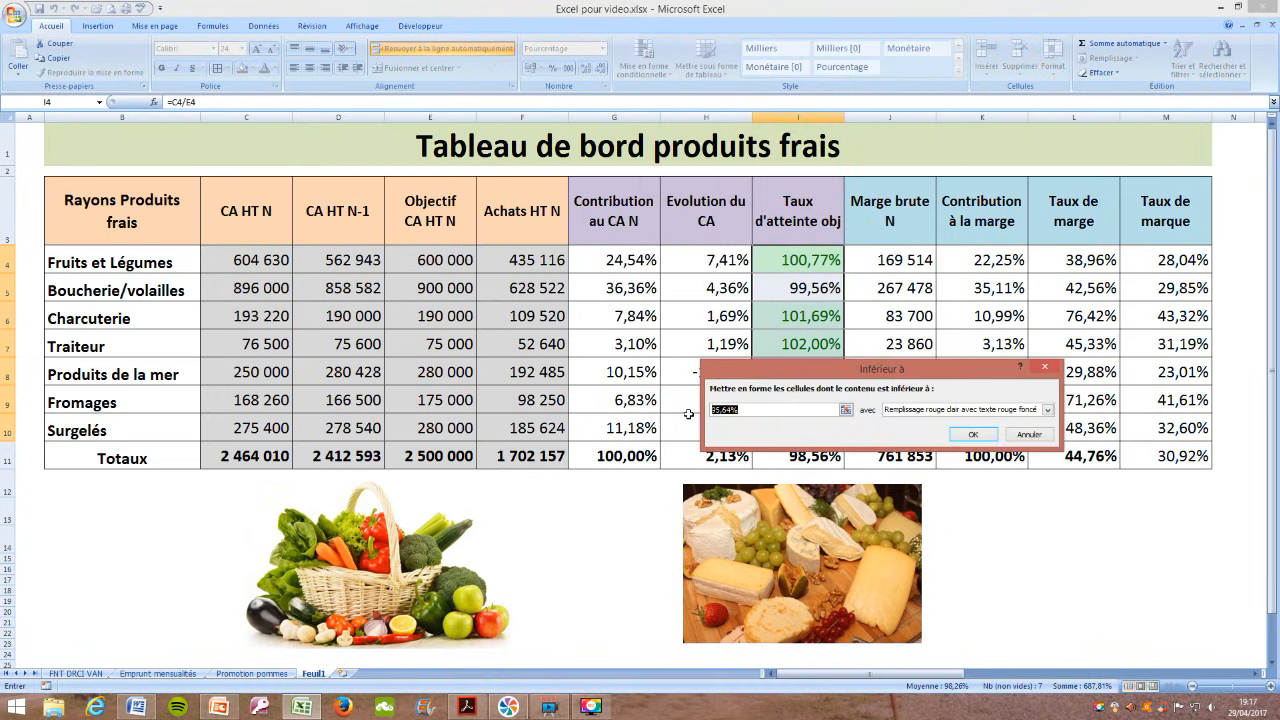
pyautogui.write('100%')
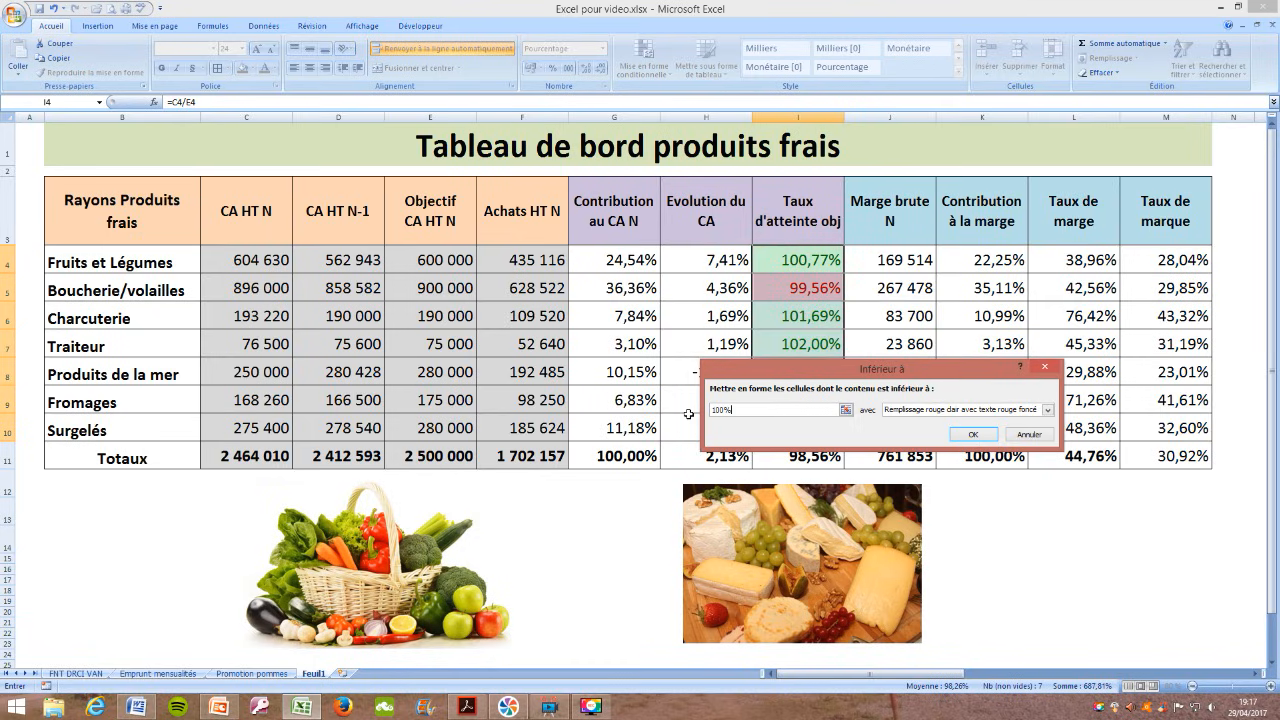
pyautogui.click(975, 437)
pyautogui.click(1001, 545)
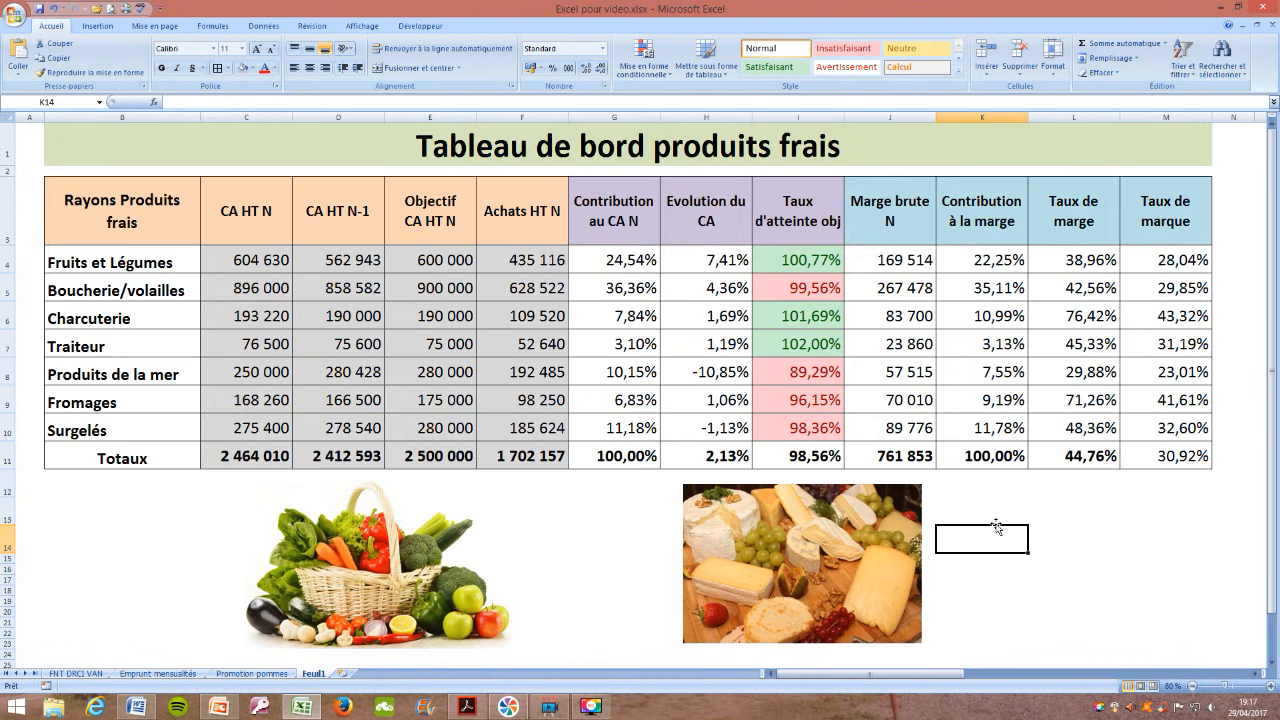
pyautogui.click(1093, 557)
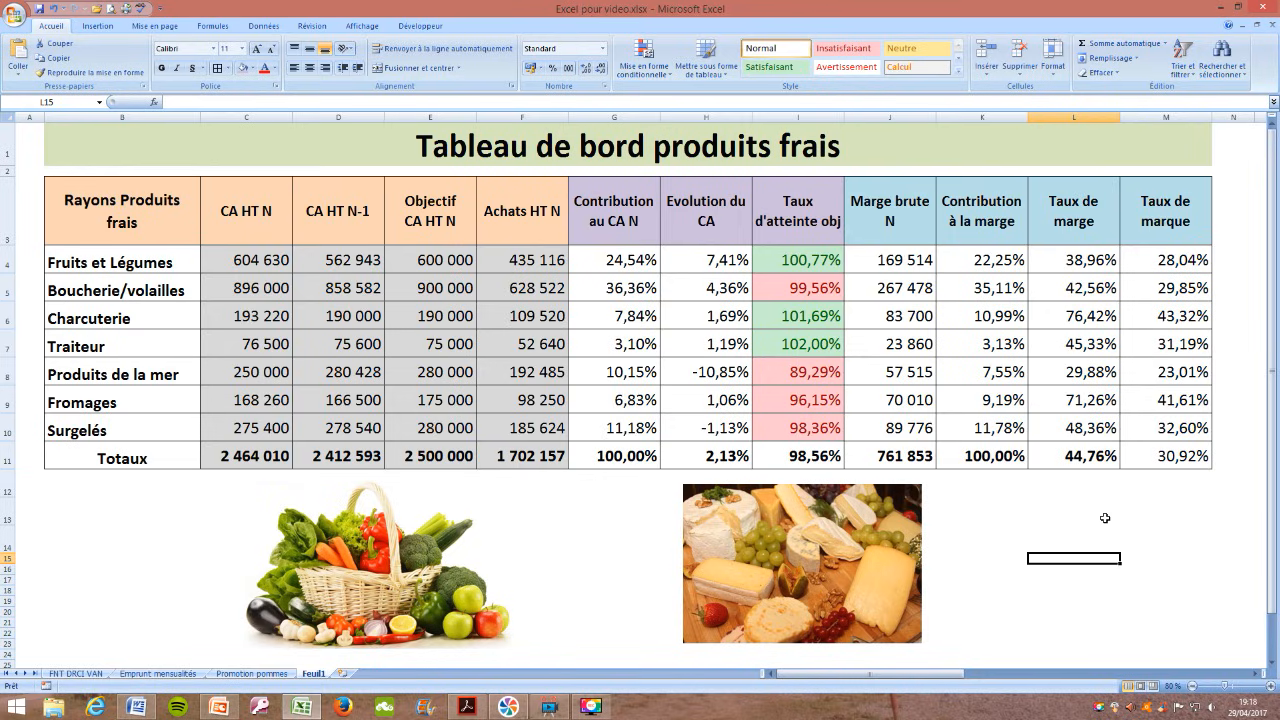
# Highlight the 2 highest Taux de marge values in L4:L10 with a green fill and dark green text using a top-values rule.
pyautogui.moveTo(1046, 252); pyautogui.dragTo(1064, 428)
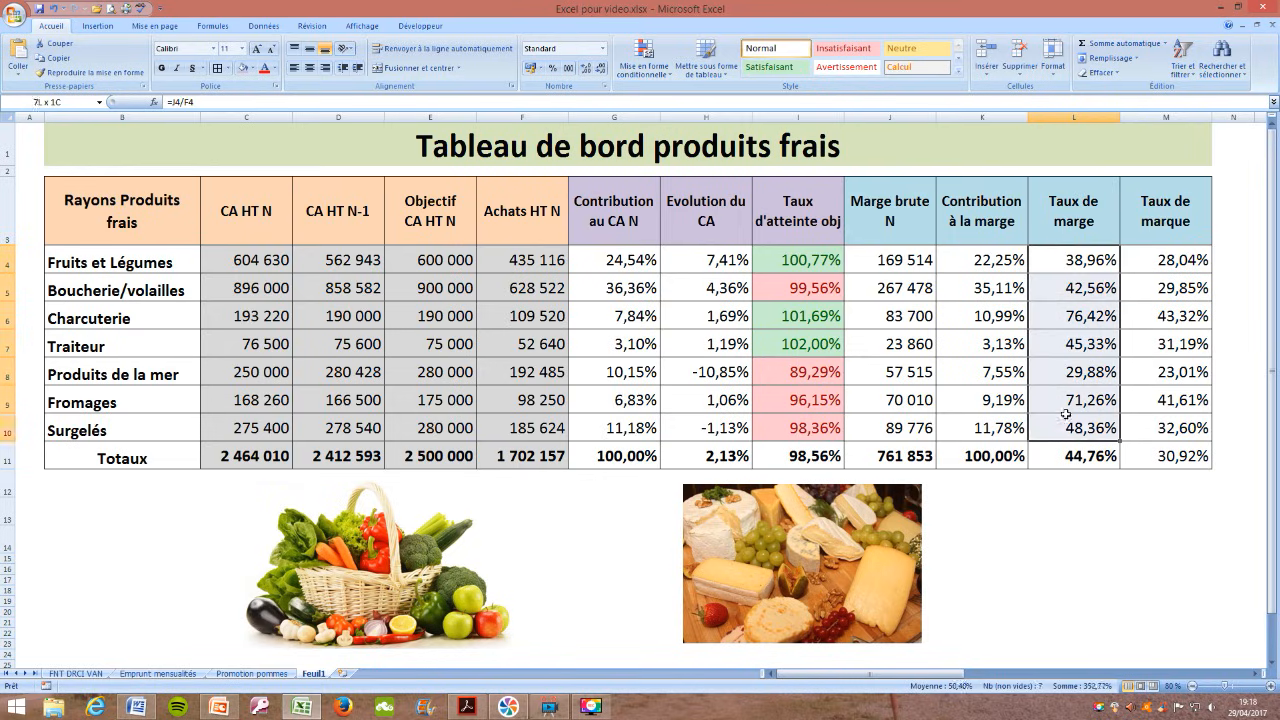
pyautogui.click(674, 77)
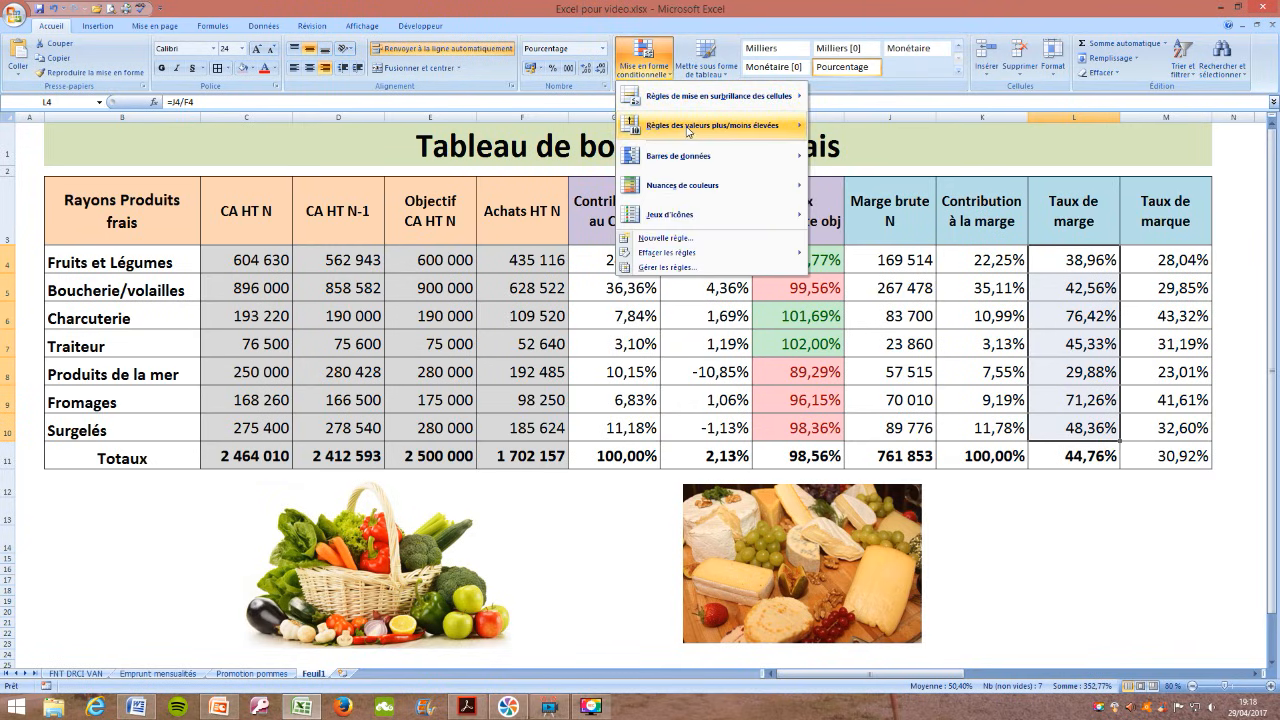
pyautogui.moveTo(688, 130)
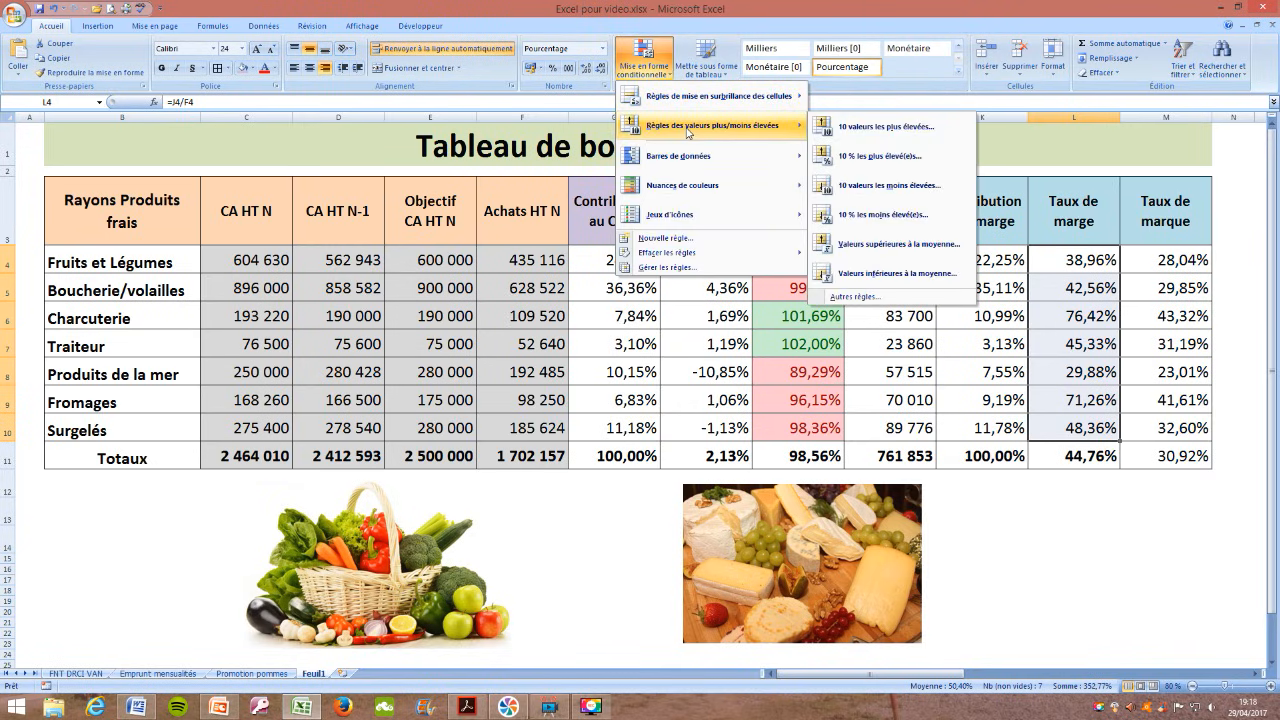
pyautogui.click(857, 128)
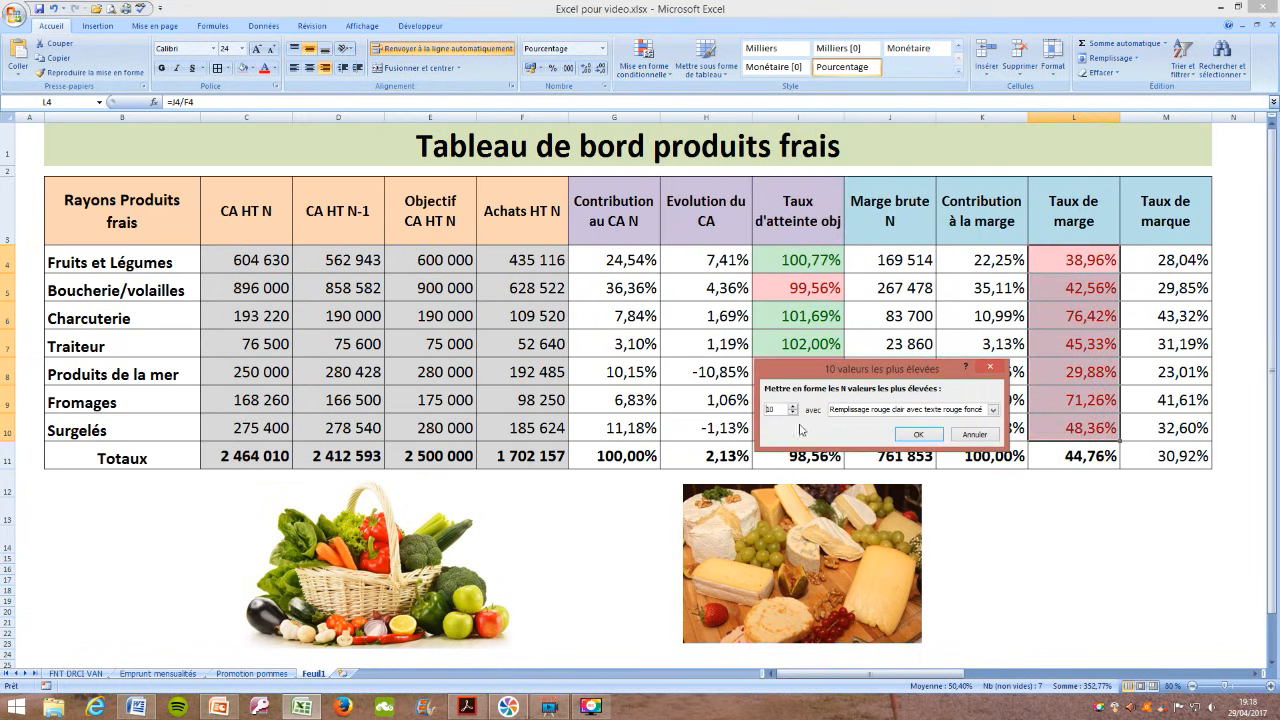
pyautogui.click(793, 413)
pyautogui.click(793, 413)
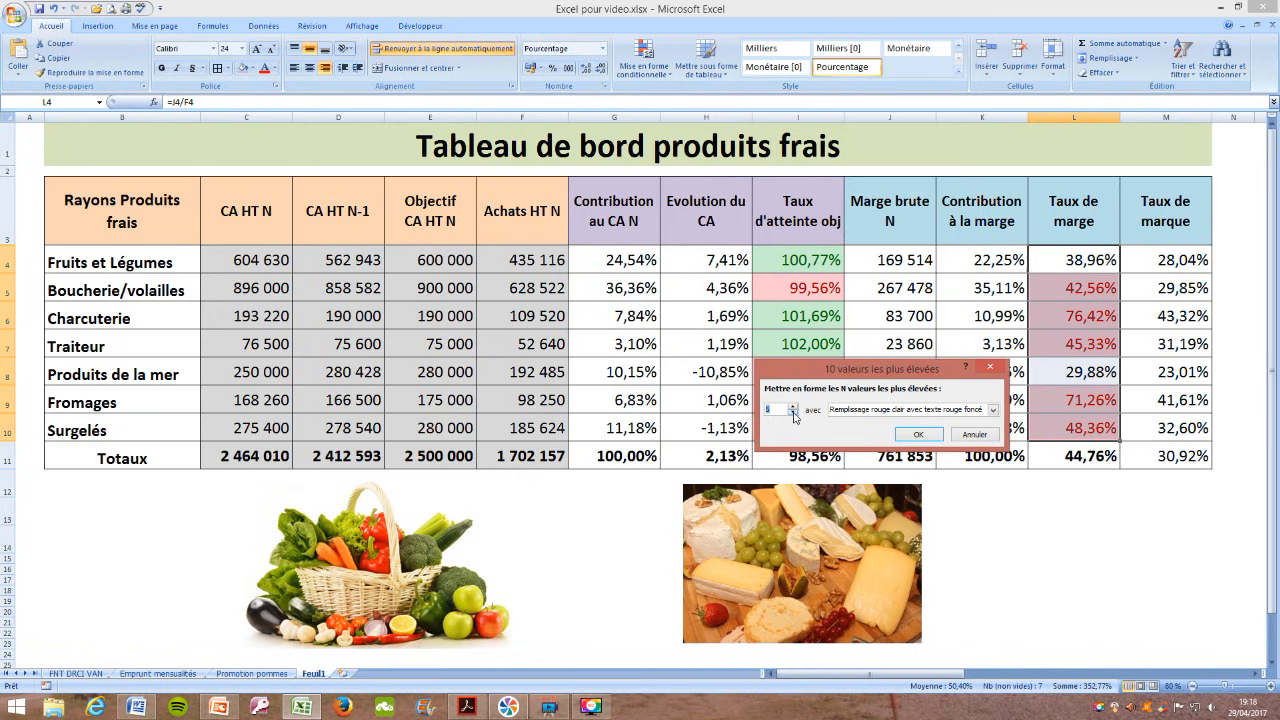
pyautogui.click(793, 413)
pyautogui.click(793, 413)
pyautogui.click(793, 413)
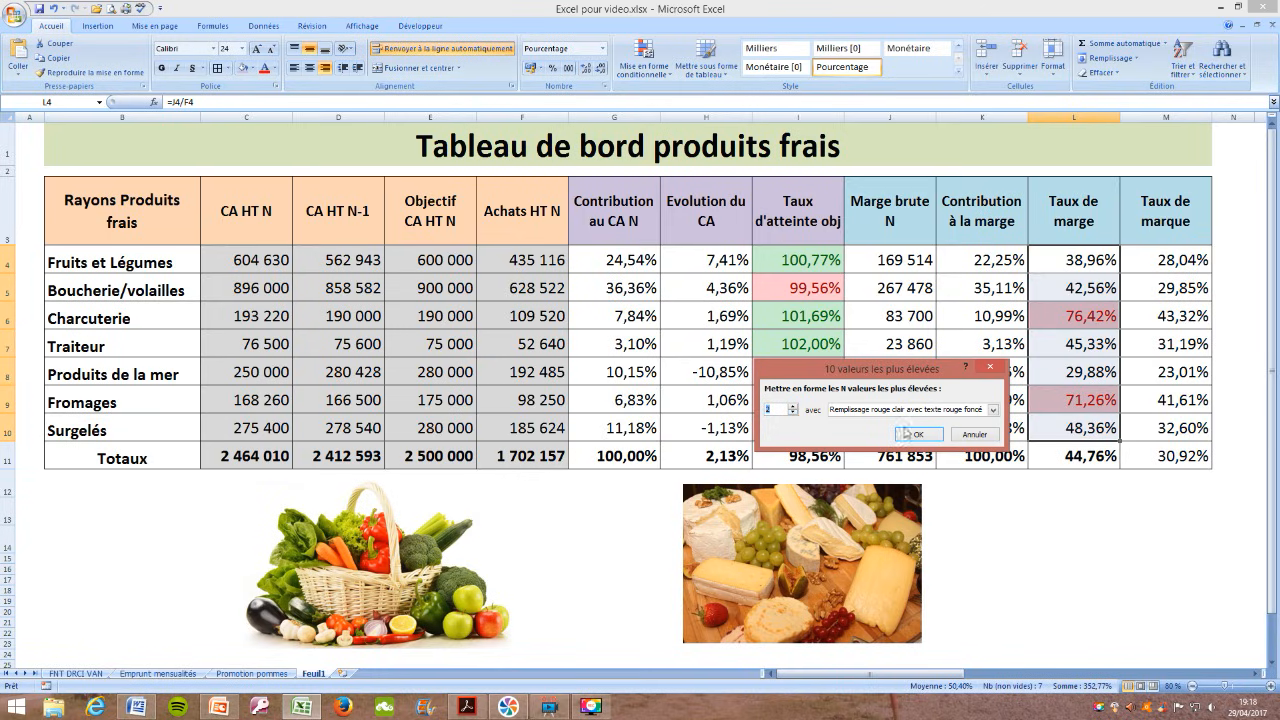
pyautogui.click(993, 410)
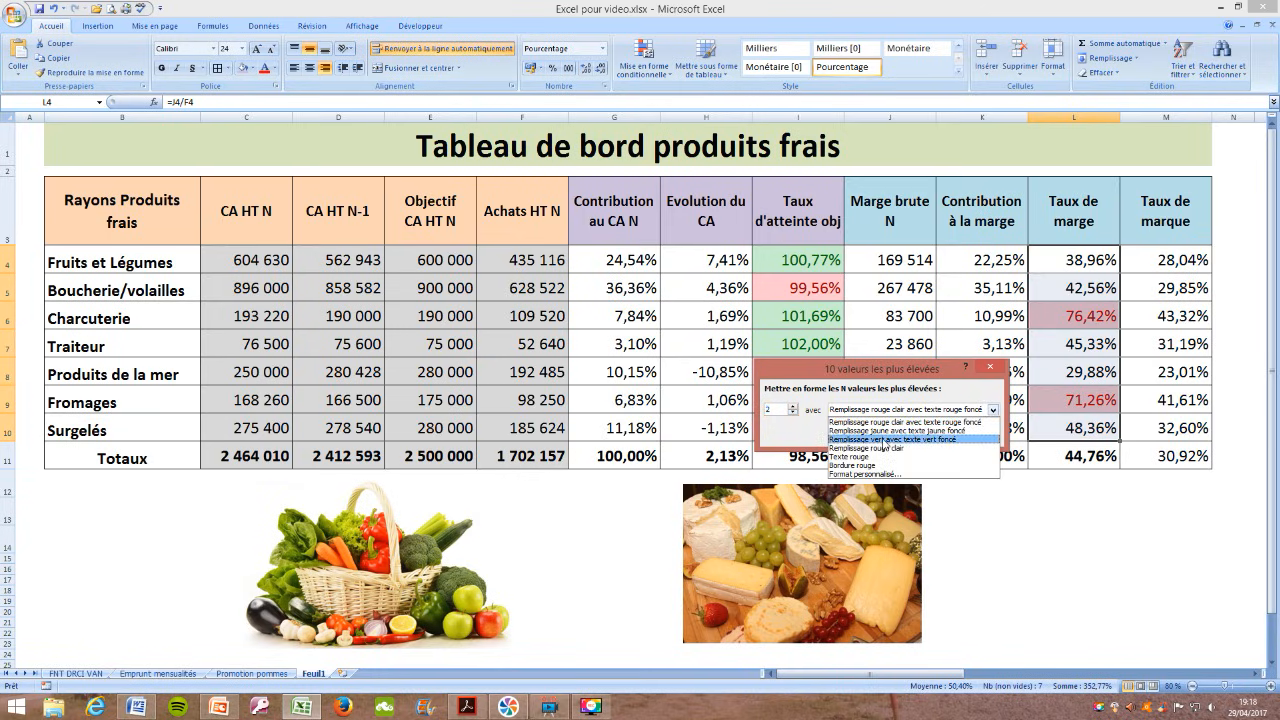
pyautogui.click(887, 439)
pyautogui.click(922, 433)
pyautogui.click(1050, 540)
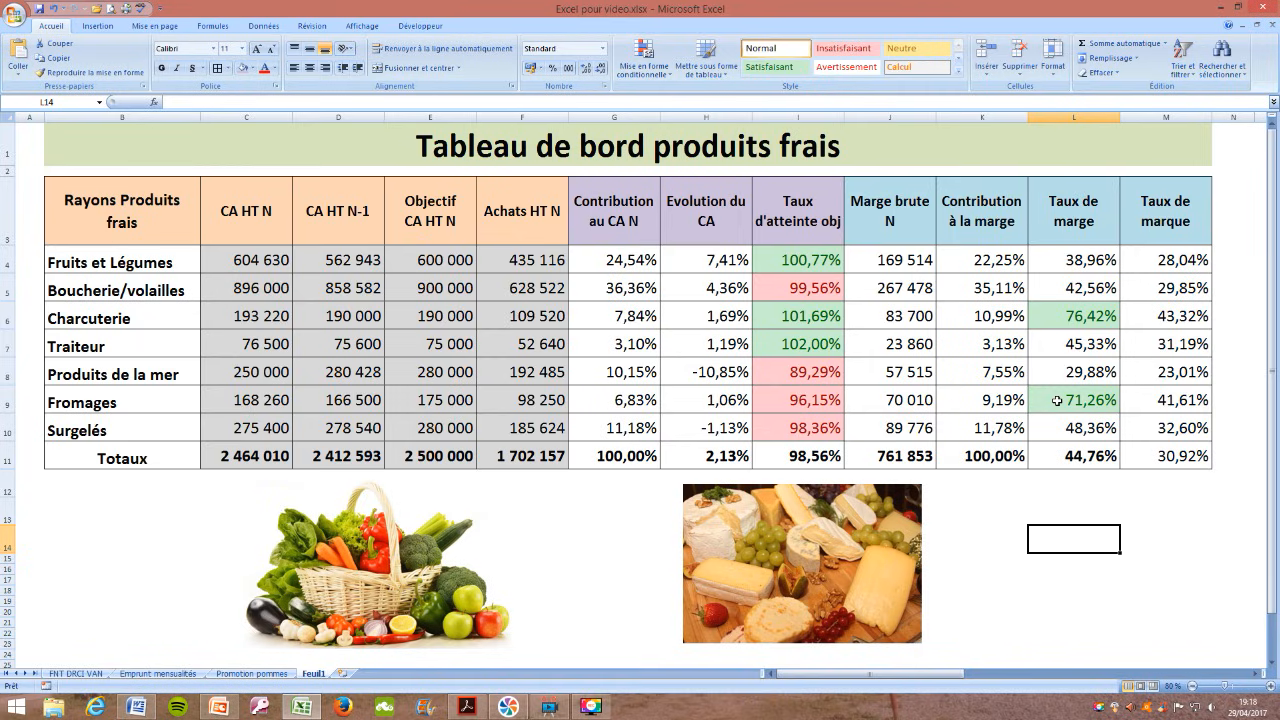
# Insert a 2D pie chart of CA HT N by department from B4:C10, with a title and percentage labels, placed below the table beside the vegetable picture.
pyautogui.click(28, 480)
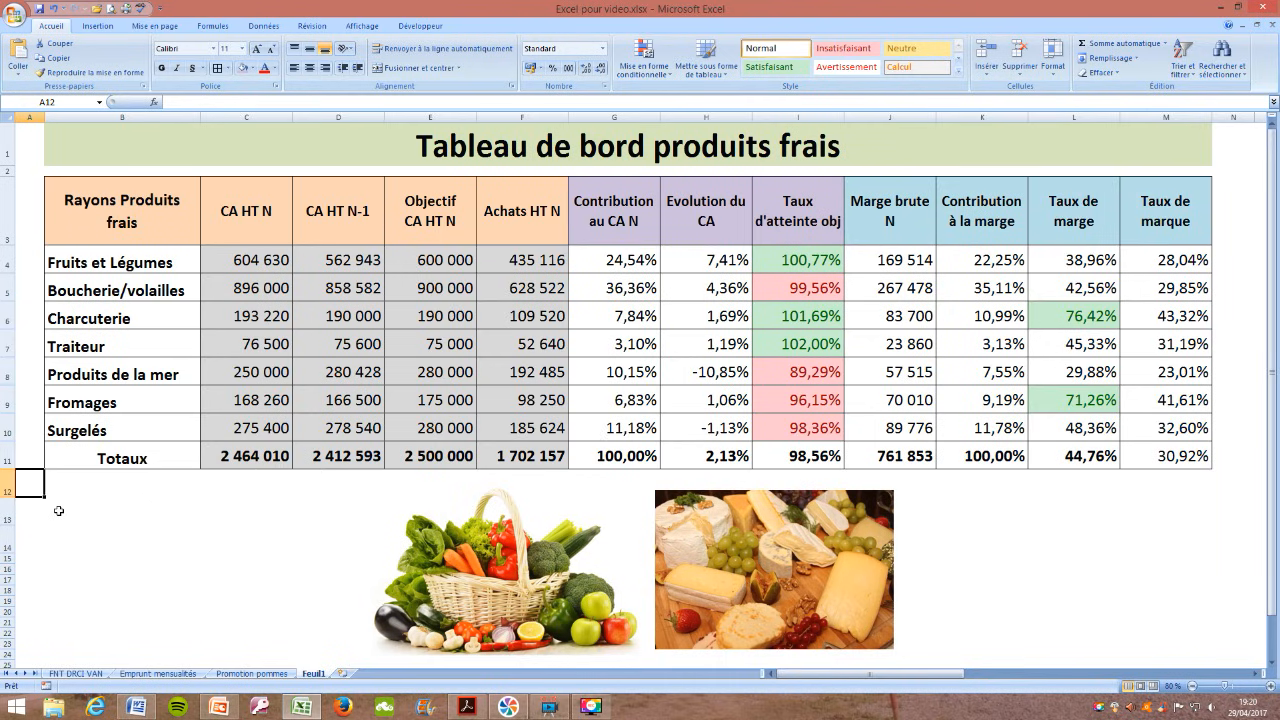
pyautogui.moveTo(87, 261); pyautogui.dragTo(253, 424)
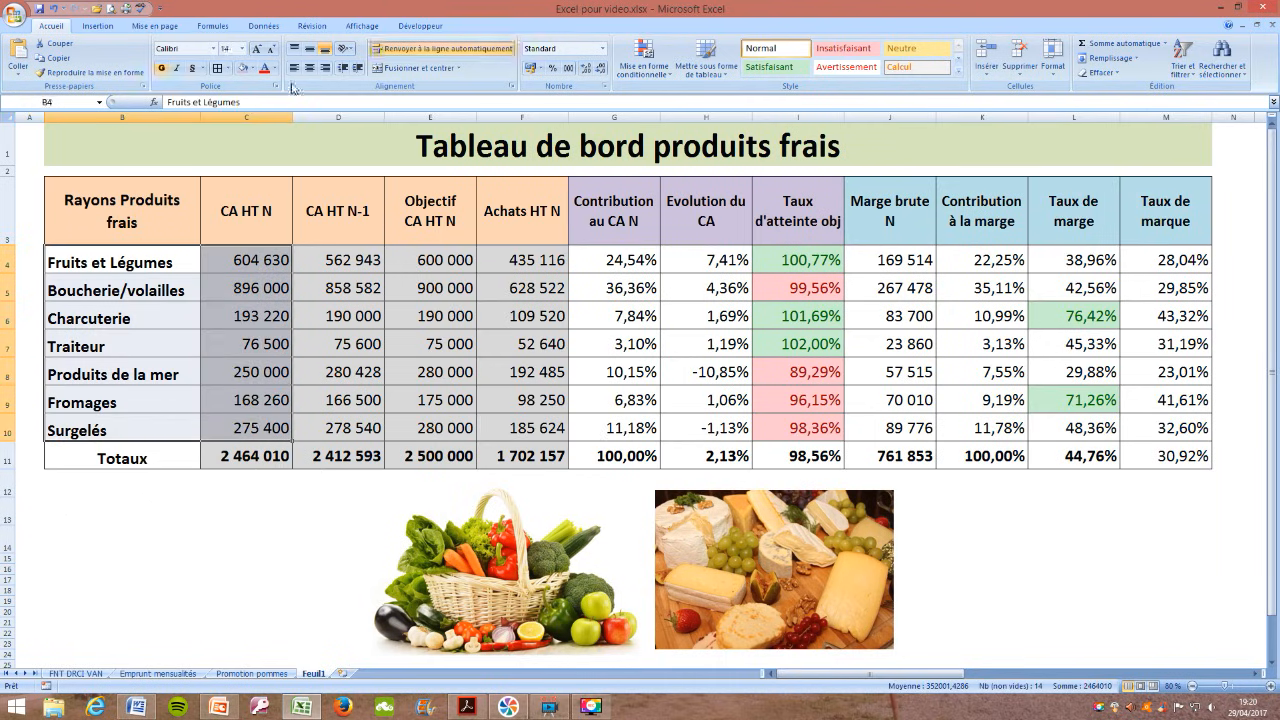
pyautogui.click(100, 28)
pyautogui.click(293, 60)
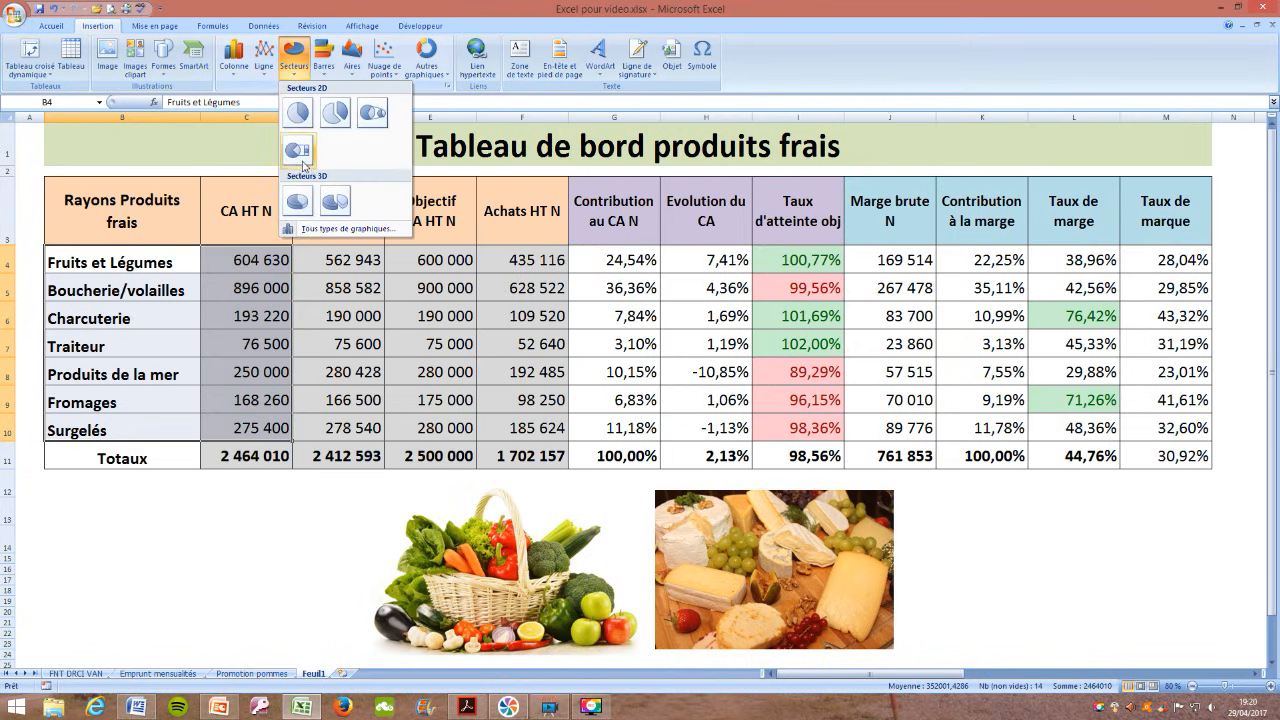
pyautogui.click(297, 113)
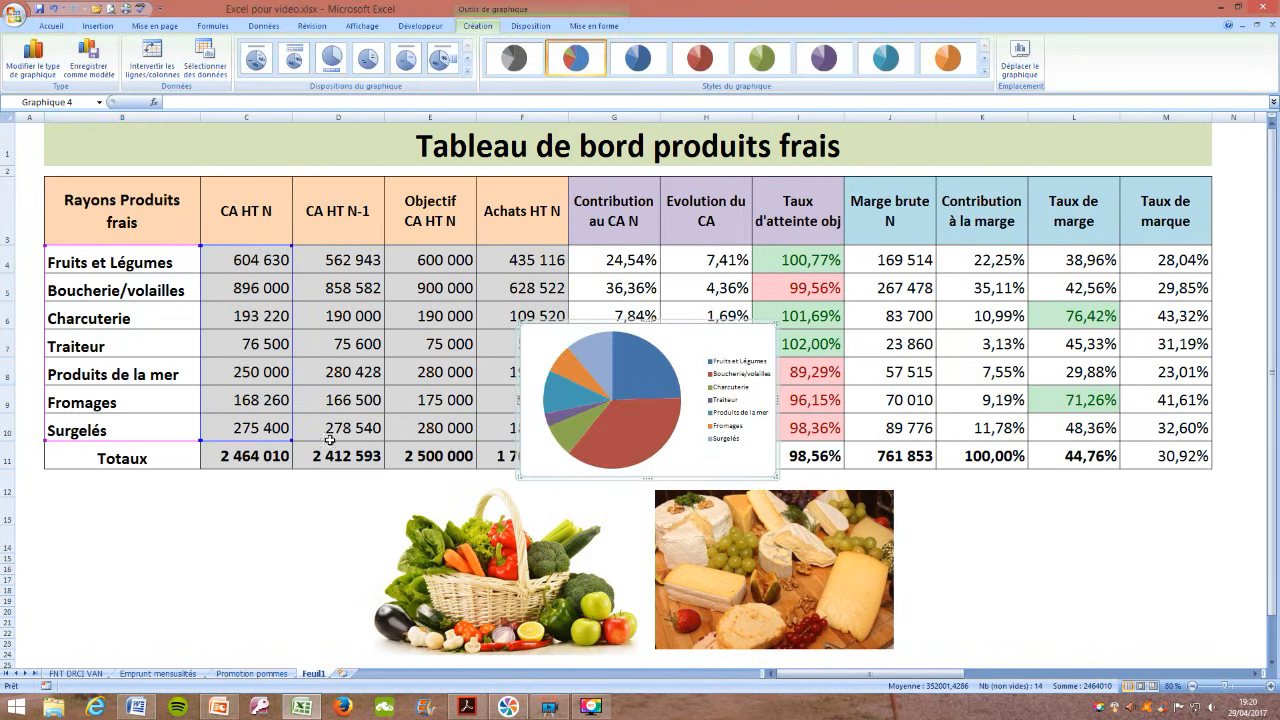
pyautogui.click(437, 62)
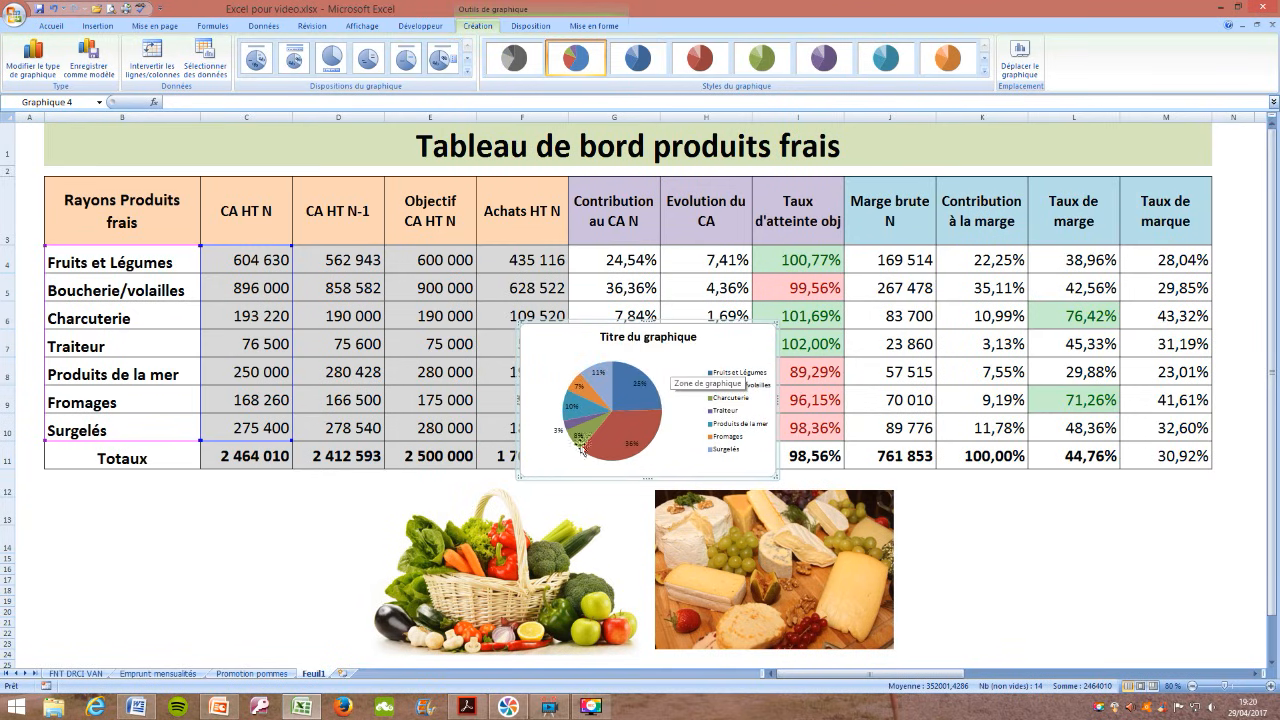
pyautogui.moveTo(667, 317); pyautogui.dragTo(195, 500)
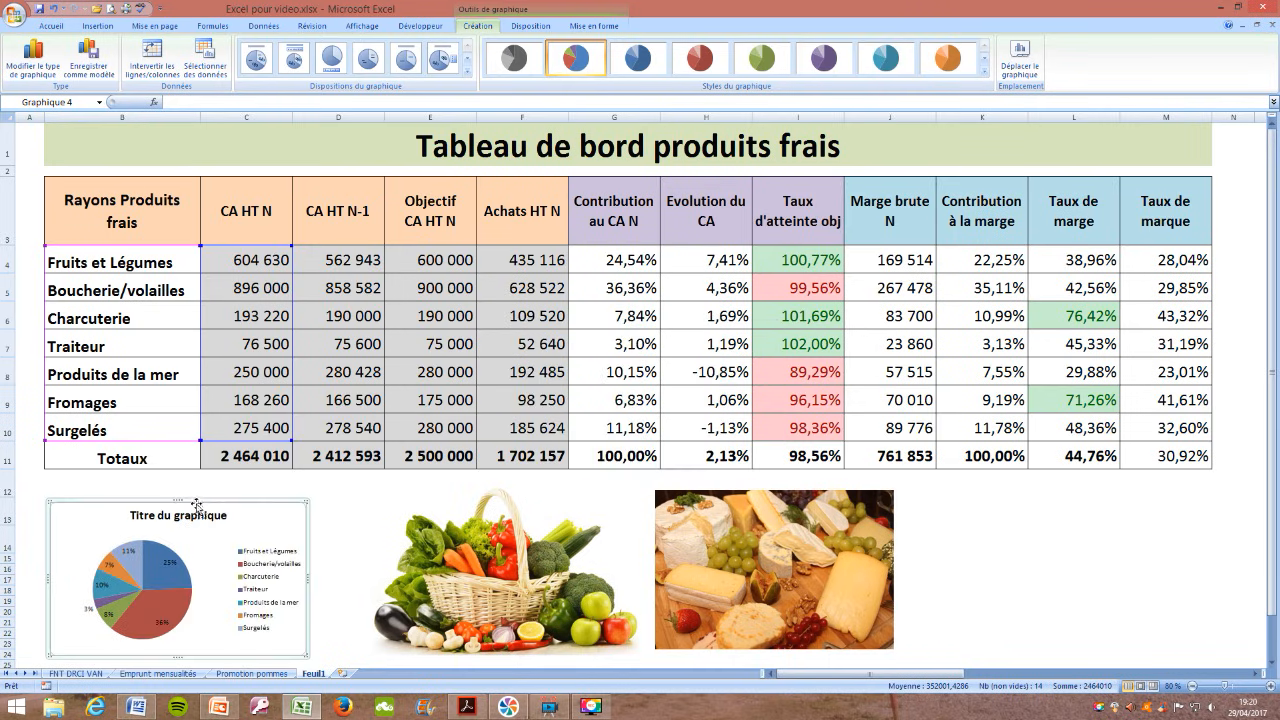
# Replace the pie chart's placeholder title with "CA N".
pyautogui.click(172, 519)
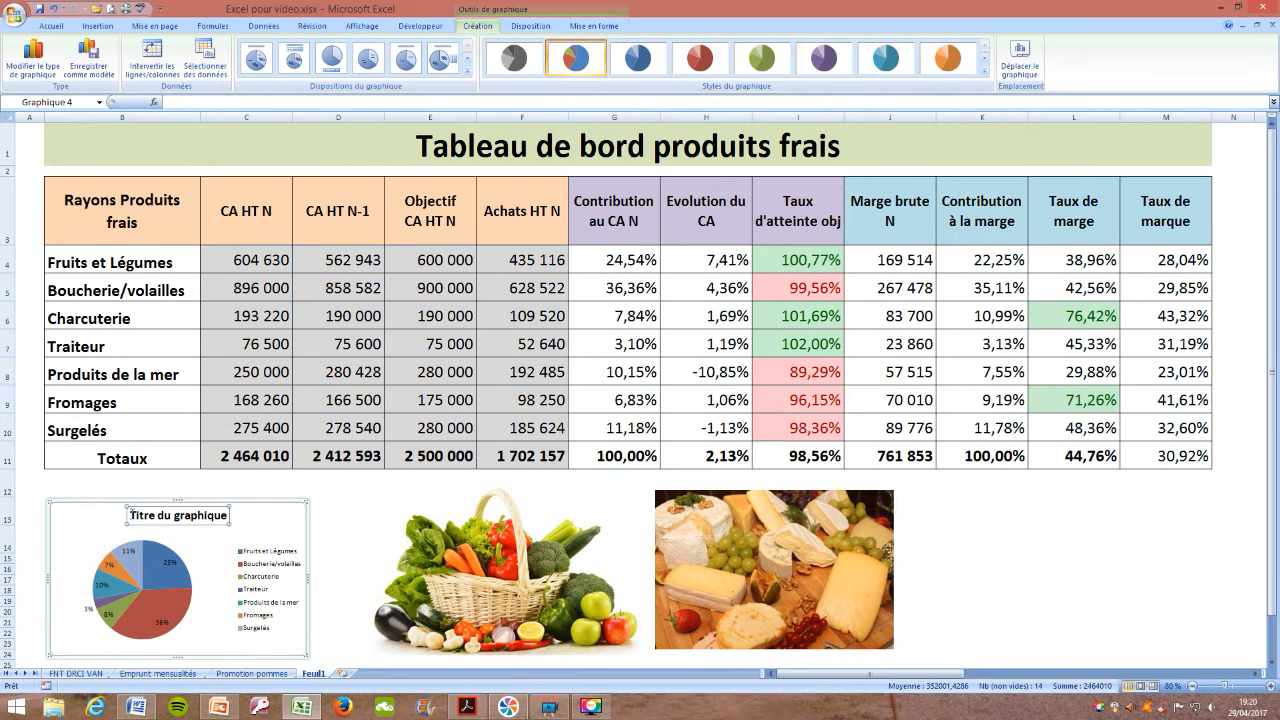
pyautogui.moveTo(131, 514); pyautogui.dragTo(213, 513)
pyautogui.write('CA N')
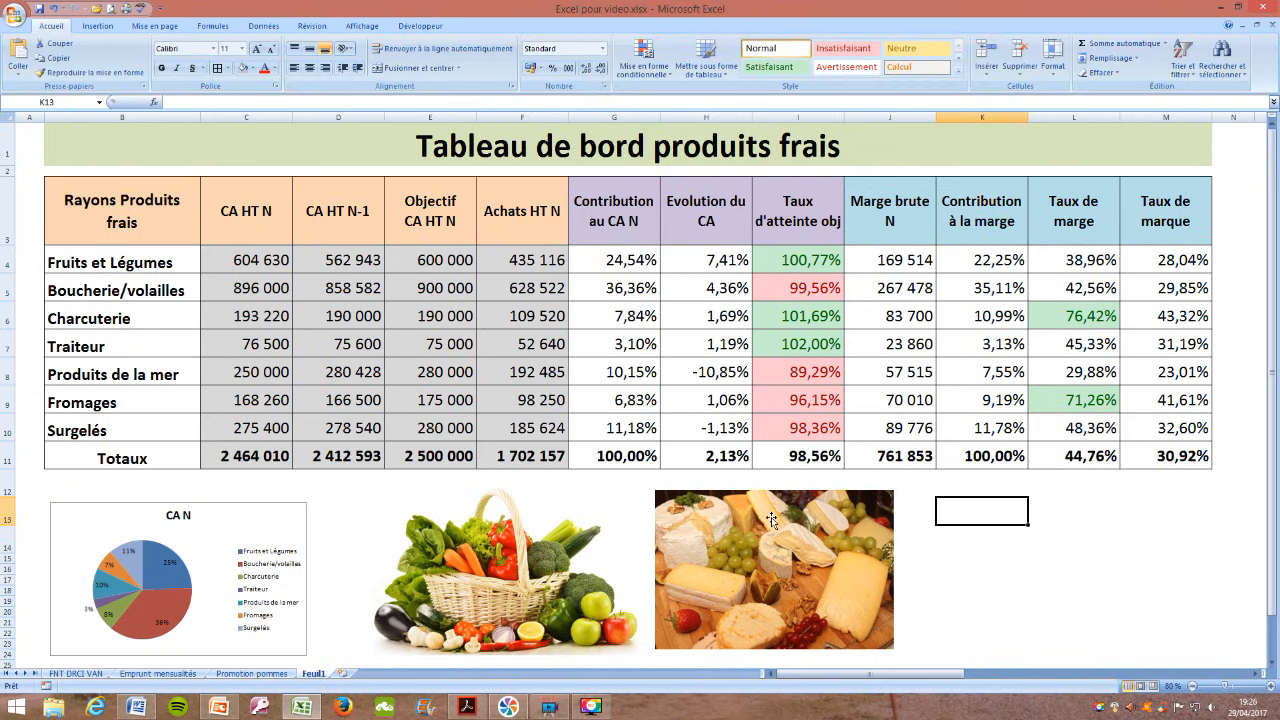
# Insert a 2D clustered column chart by department from the CA HT N and Objectif CA HT N data in B4:C10 and E4:E10.
pyautogui.moveTo(72, 265); pyautogui.dragTo(266, 424)
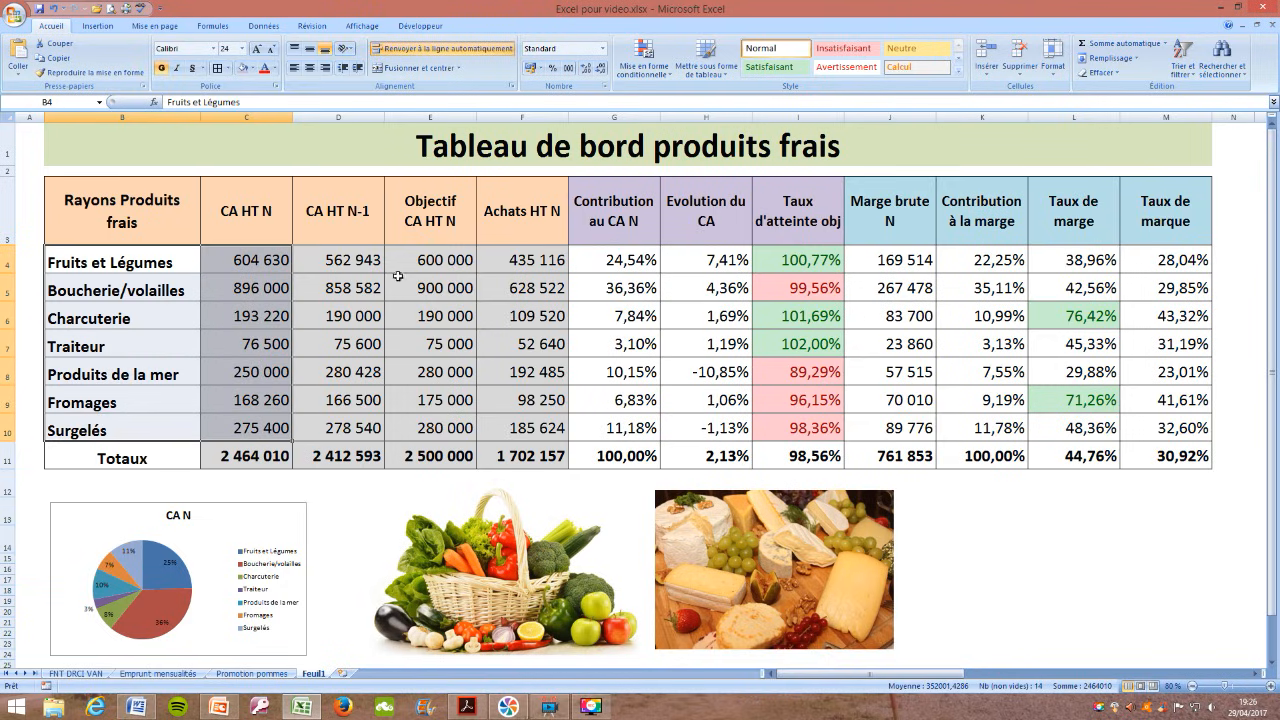
pyautogui.moveTo(412, 262); pyautogui.dragTo(422, 427)
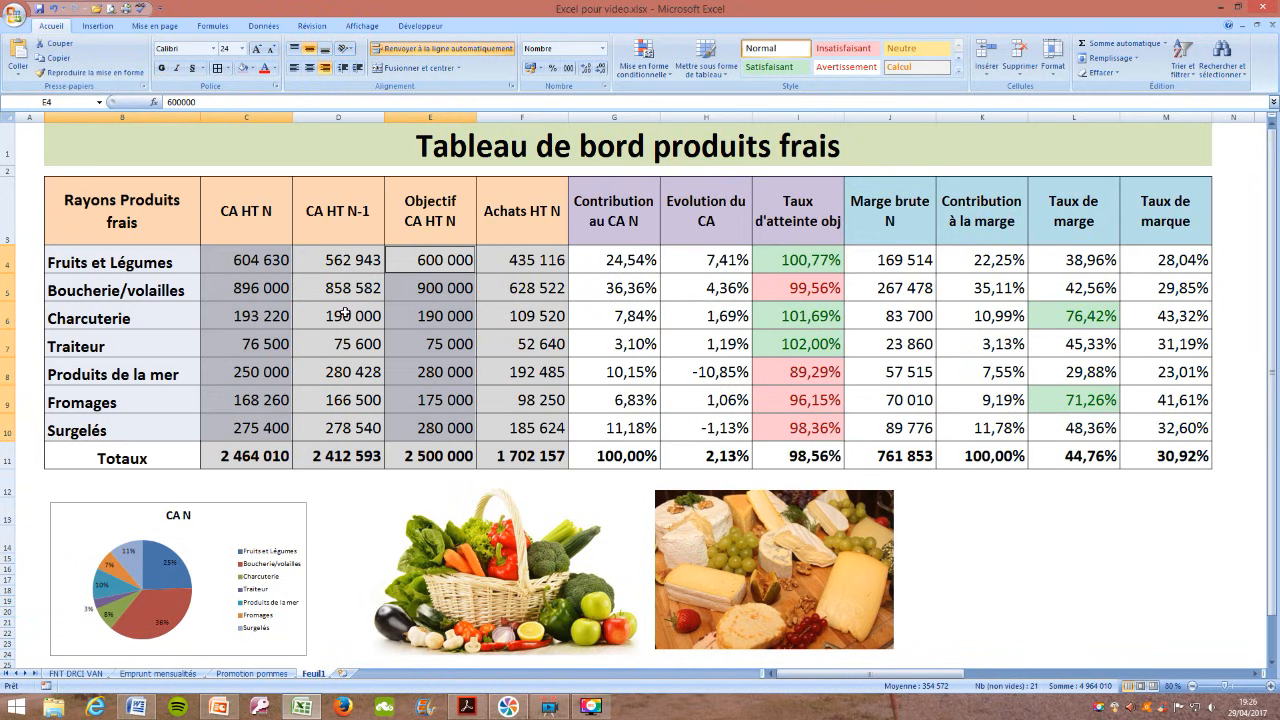
pyautogui.click(97, 26)
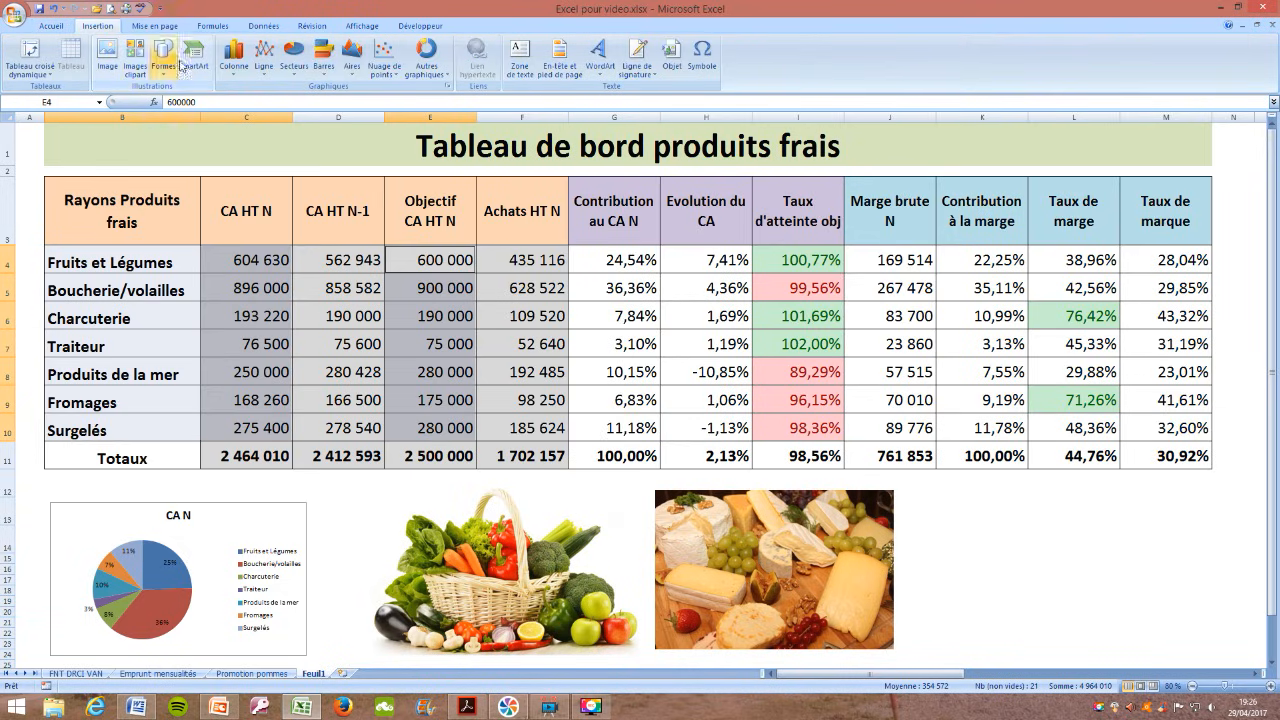
pyautogui.click(233, 57)
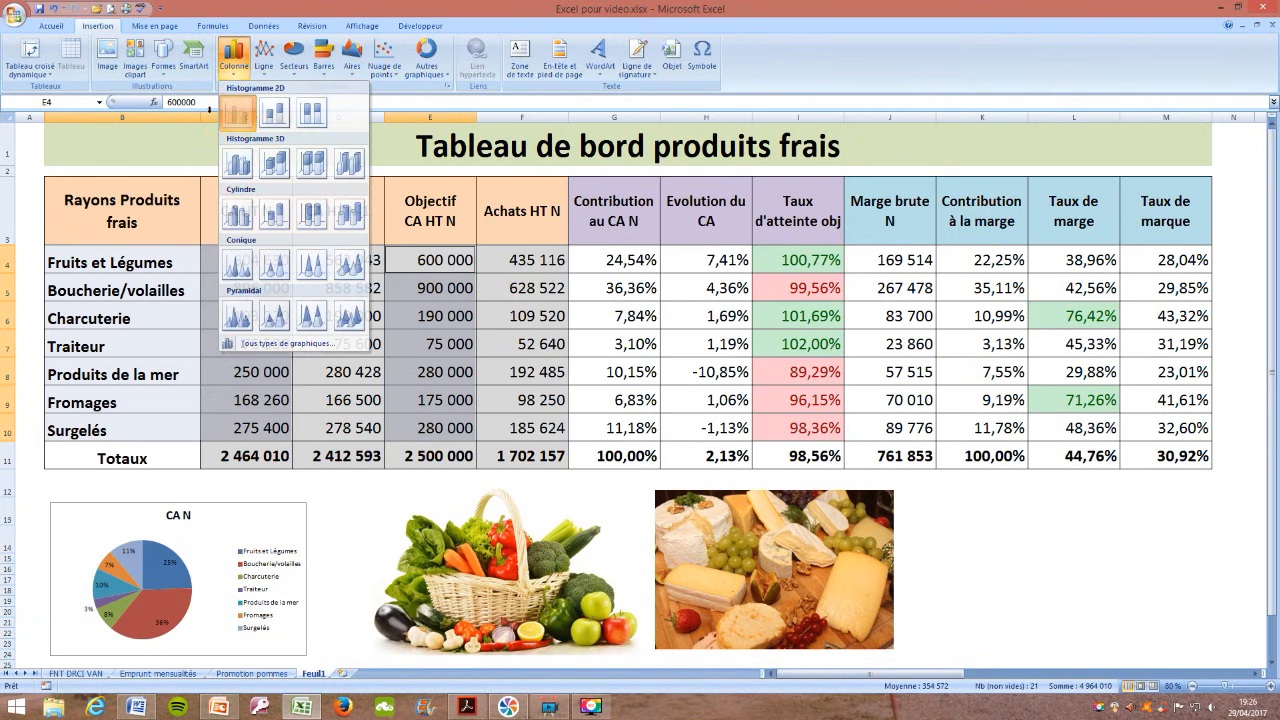
pyautogui.click(238, 116)
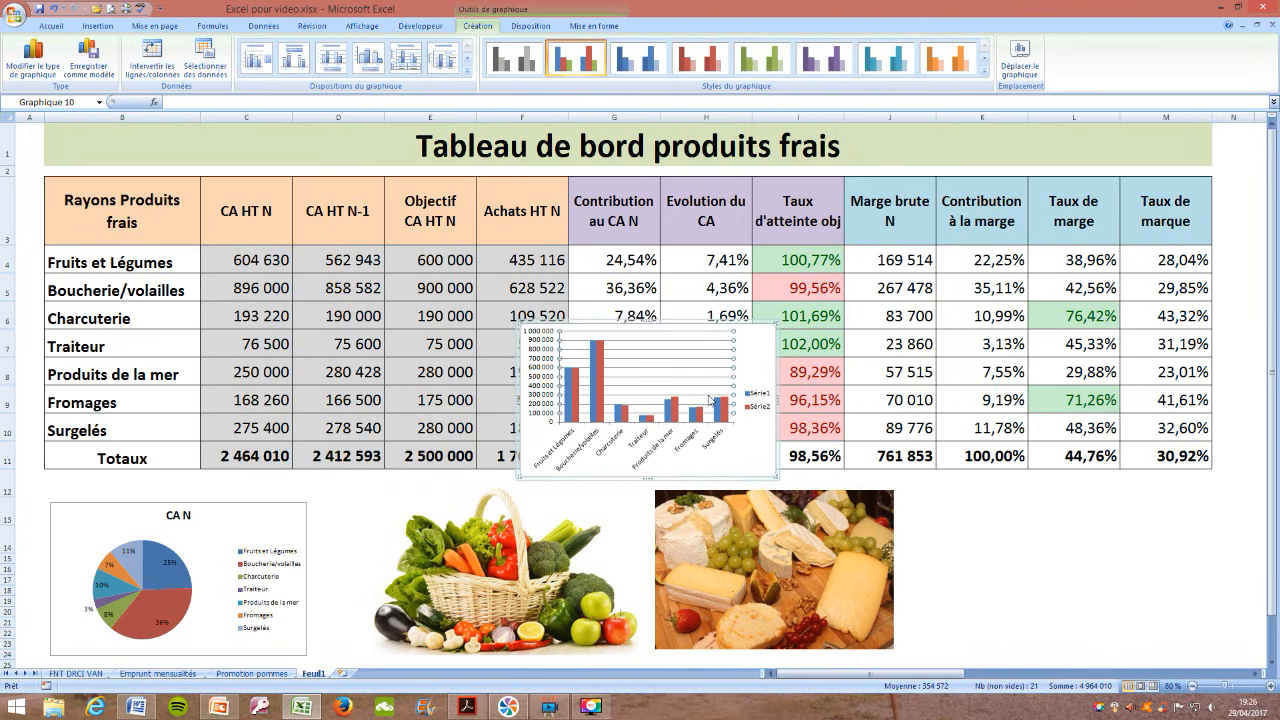
# Name the column chart's first data series "CA N" in its data source settings.
pyautogui.rightClick(709, 397)
pyautogui.click(757, 450)
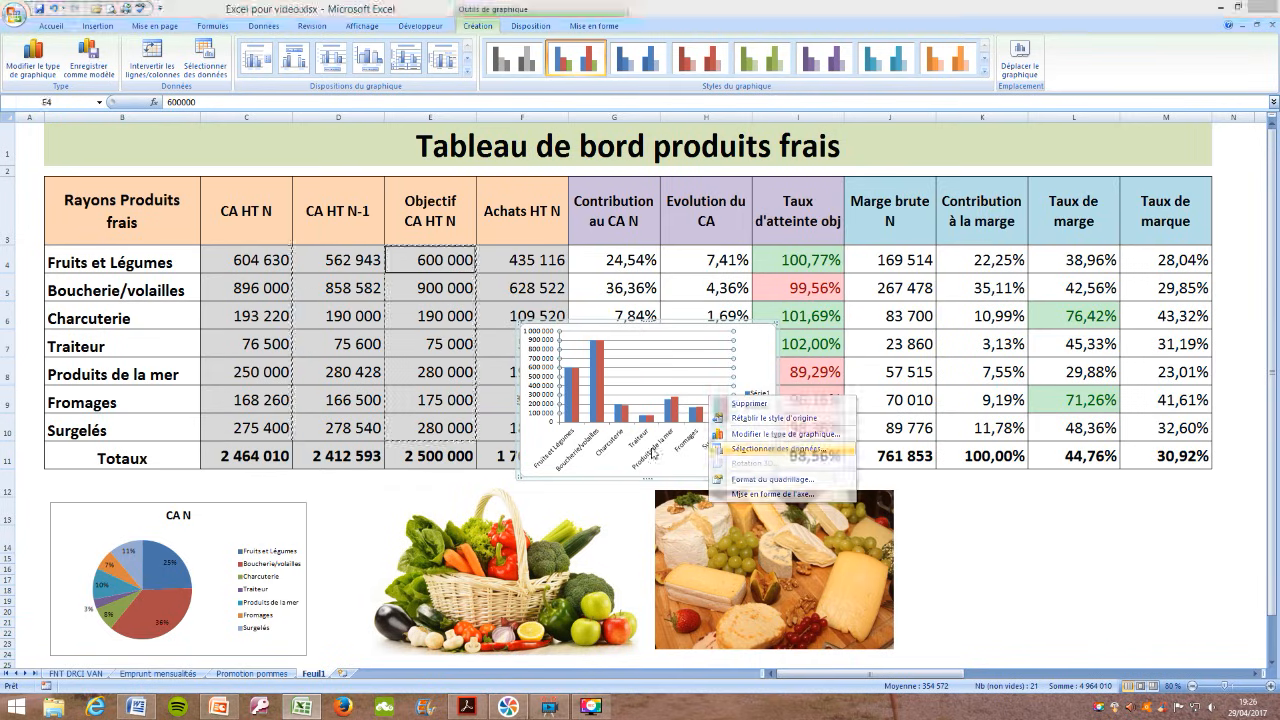
pyautogui.click(736, 420)
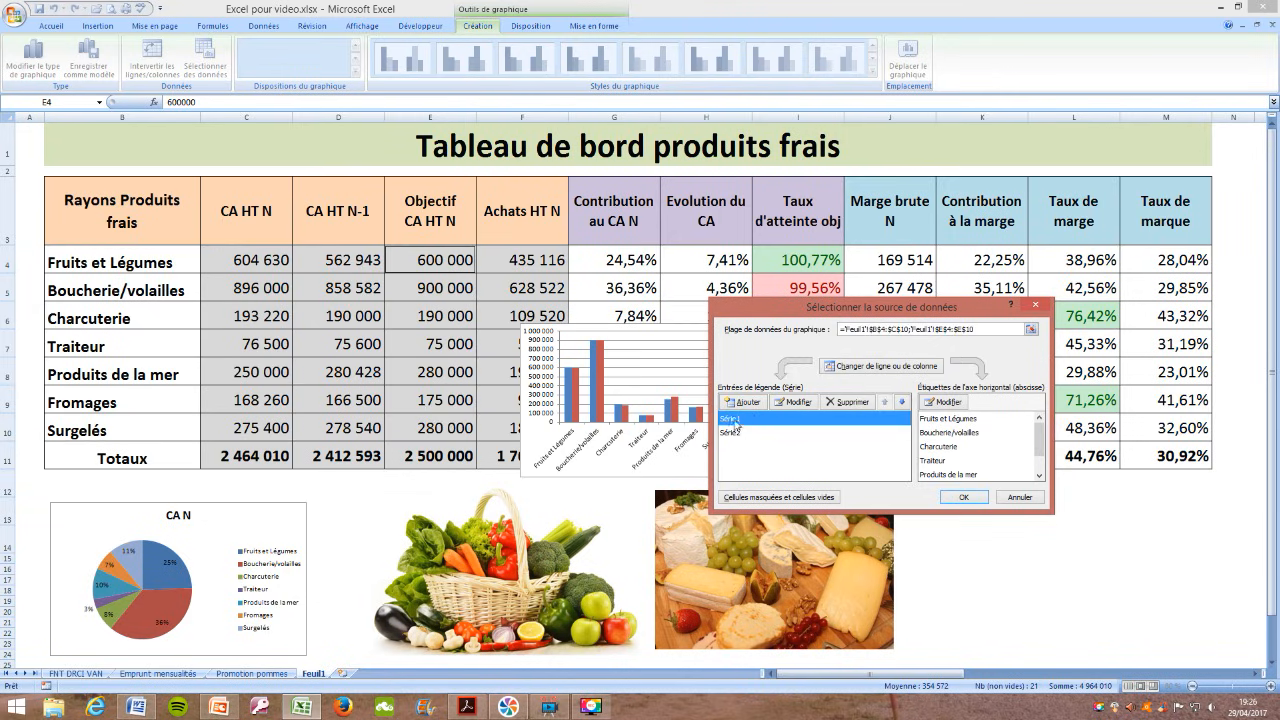
pyautogui.click(790, 402)
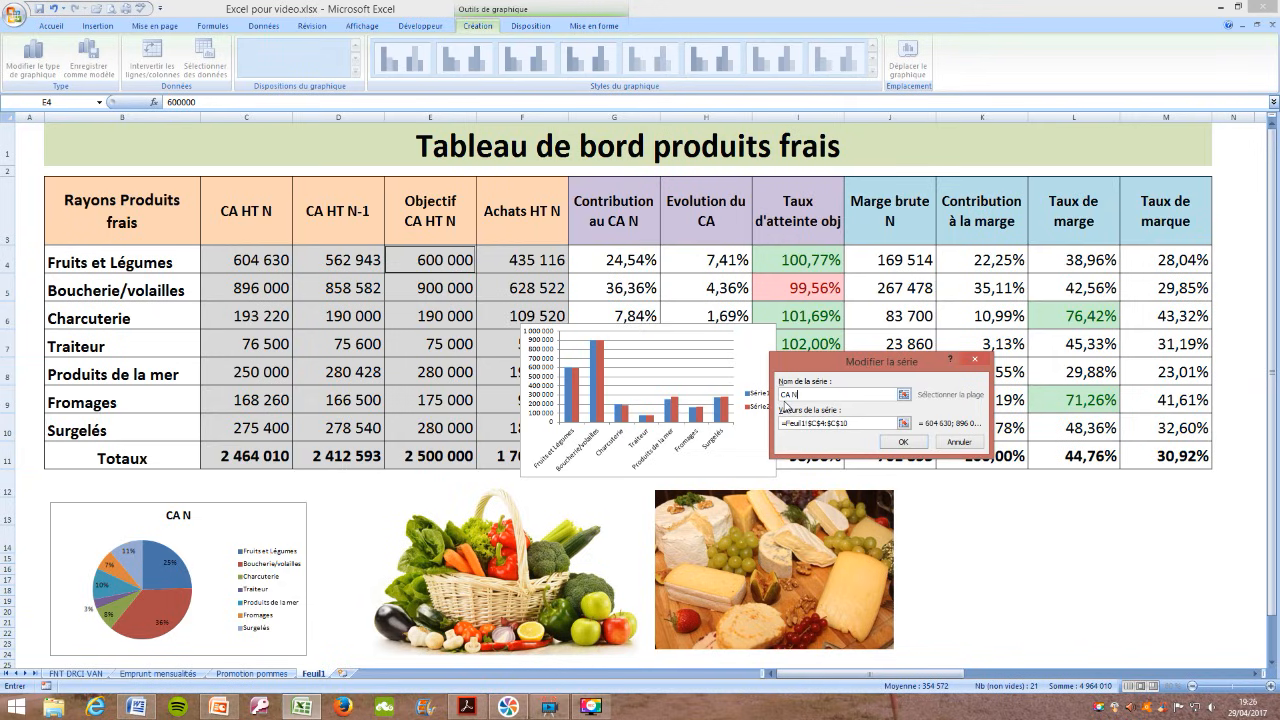
pyautogui.click(902, 442)
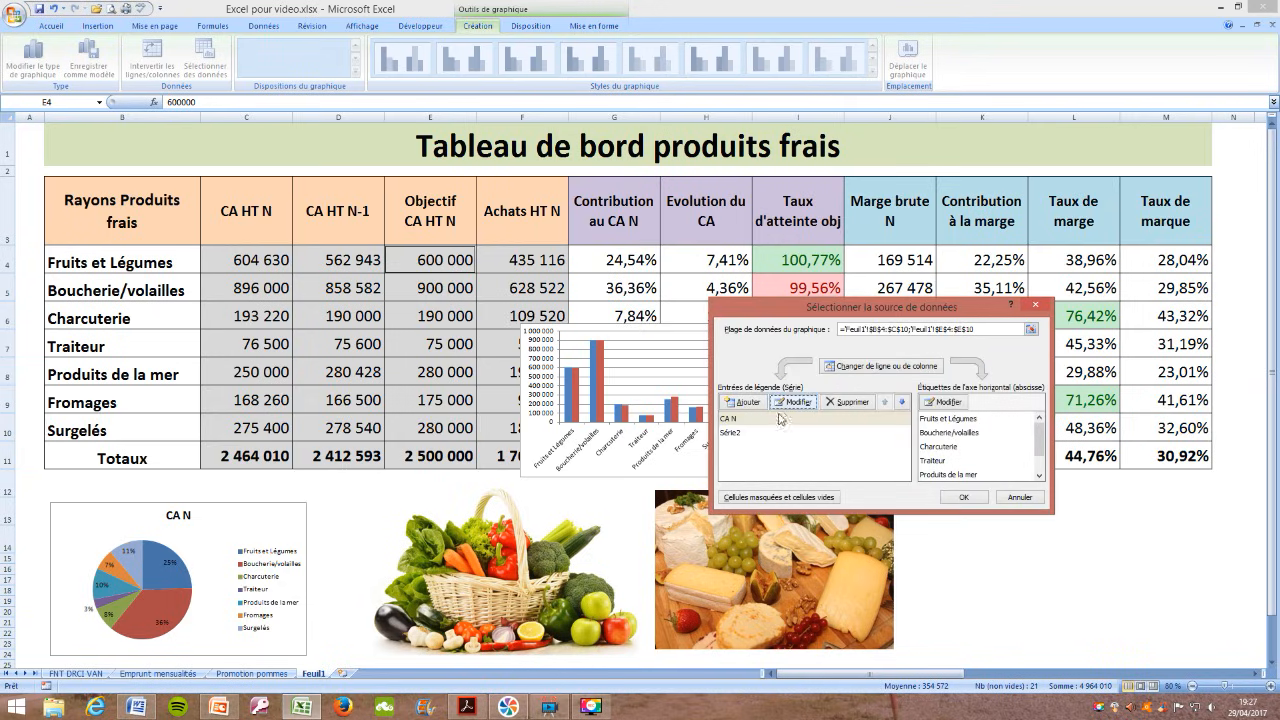
# Name the second data series "Objectif N" and place the column chart below the table, to the right of the cheese picture.
pyautogui.click(729, 433)
pyautogui.click(794, 402)
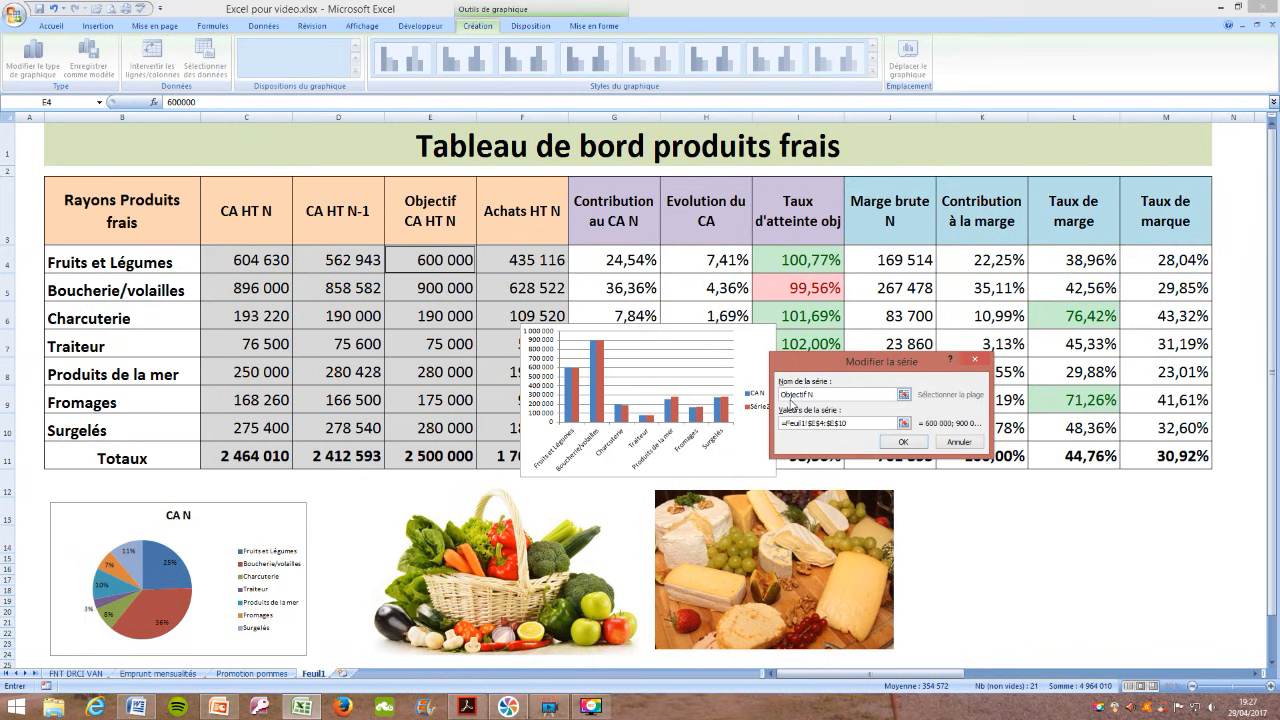
pyautogui.click(902, 442)
pyautogui.click(960, 497)
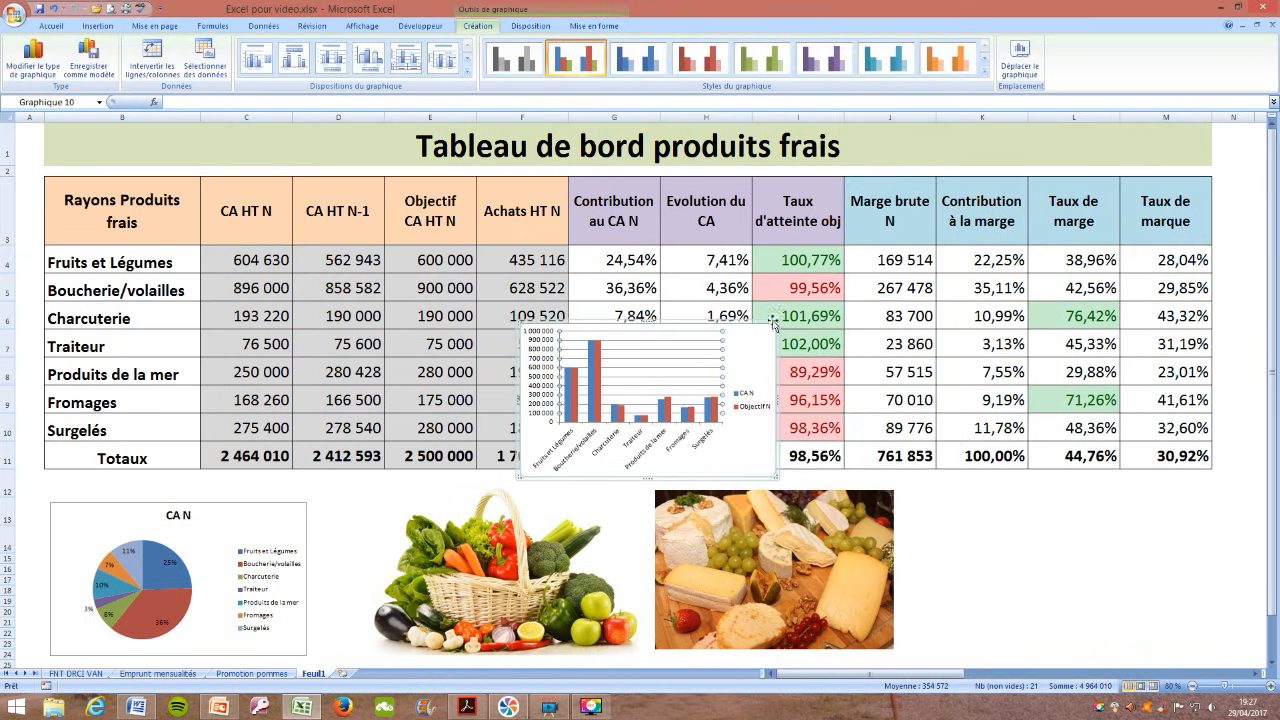
pyautogui.moveTo(745, 325); pyautogui.dragTo(1145, 493)
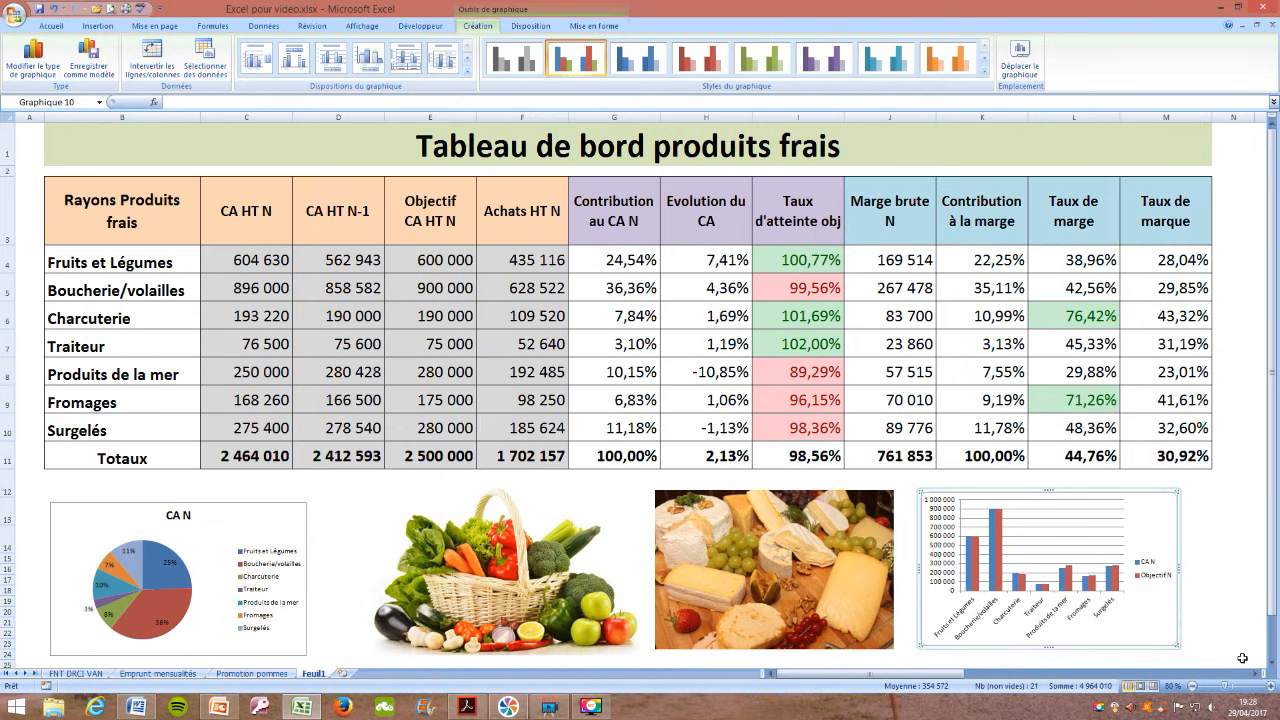
# Switch to the Tableau de bord.ppt presentation in PowerPoint and show its closing contact slide as a full-screen slide show.
pyautogui.click(222, 708)
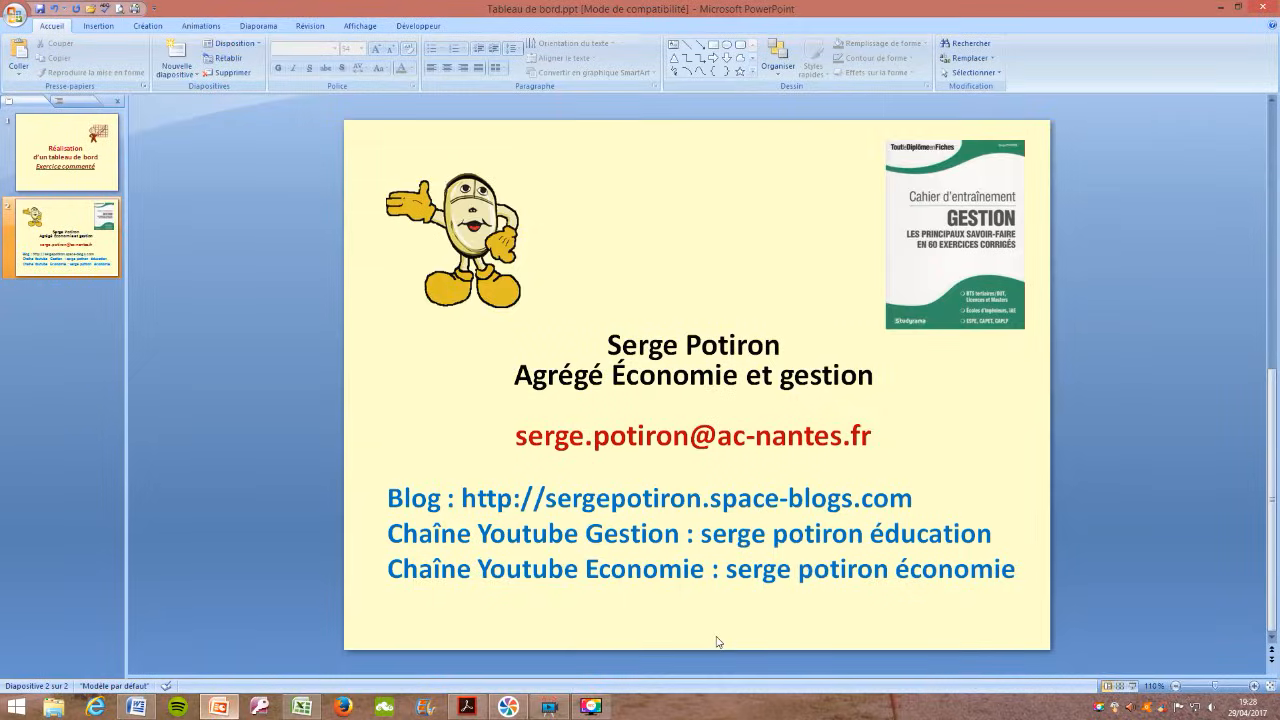
pyautogui.click(1133, 687)
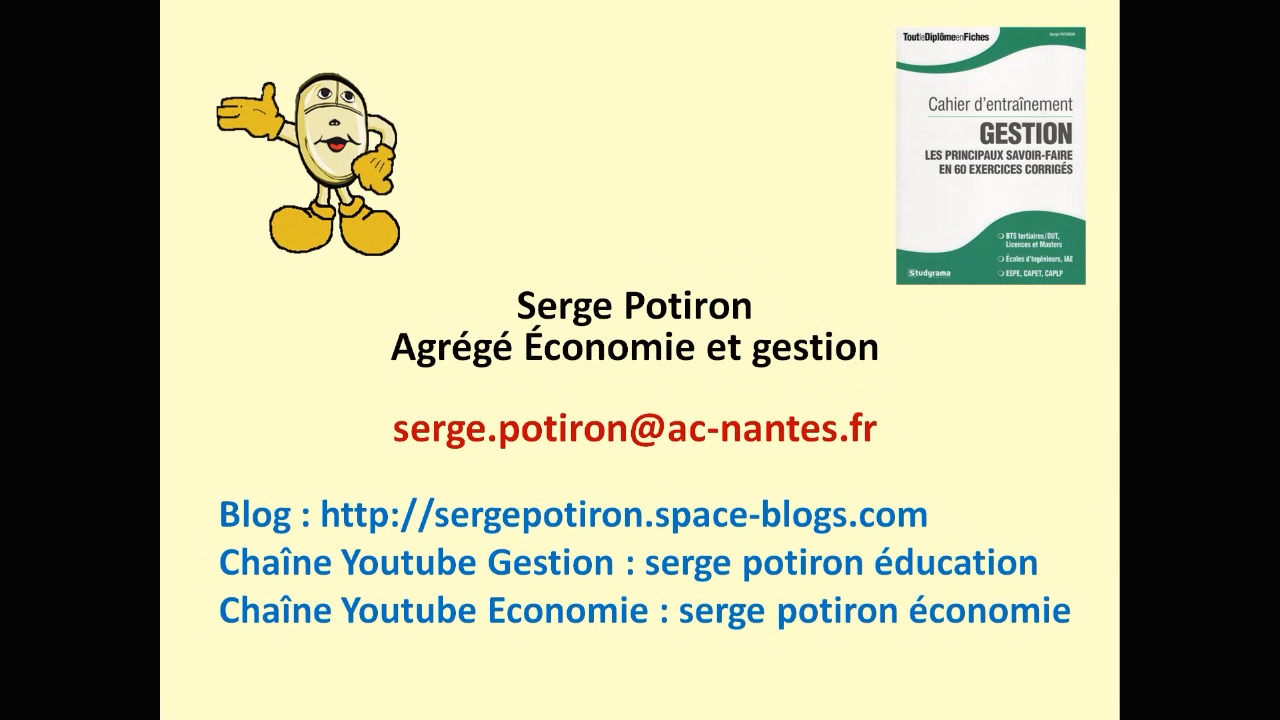